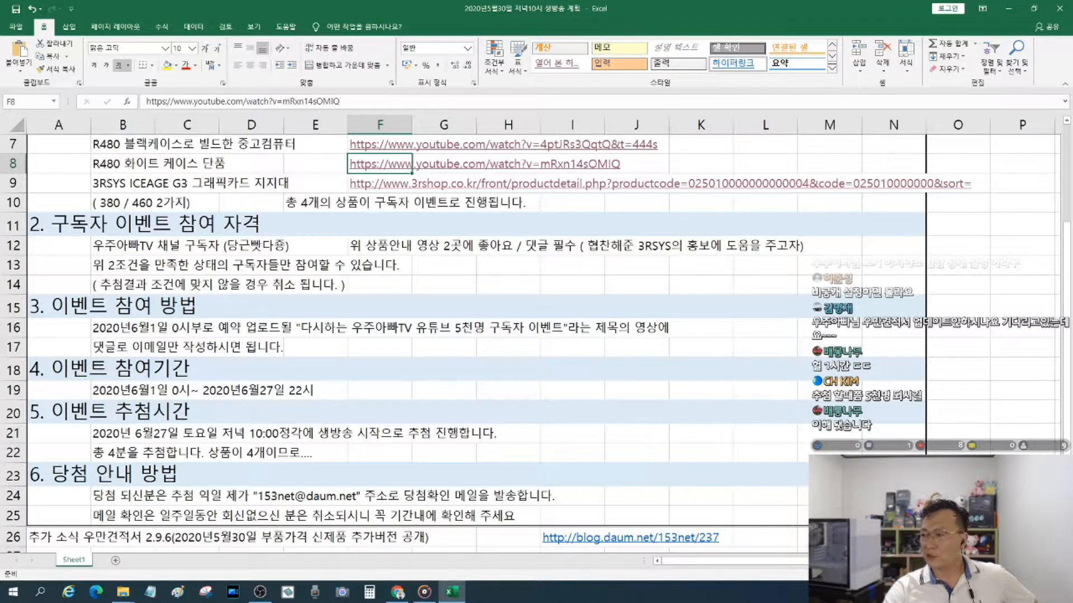
Step: Close the broadcast plan workbook and show the 부품단가 sheet of the 우만견적서 ver.2.9.6(20200530) workbook in a maximized window
left_click(260, 592)
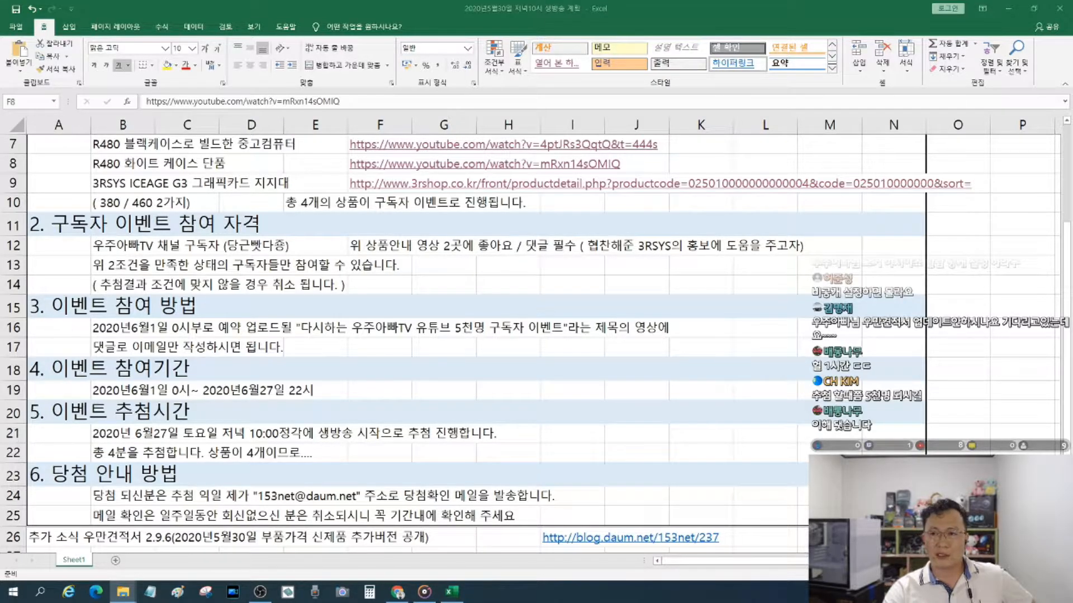
left_click(1059, 8)
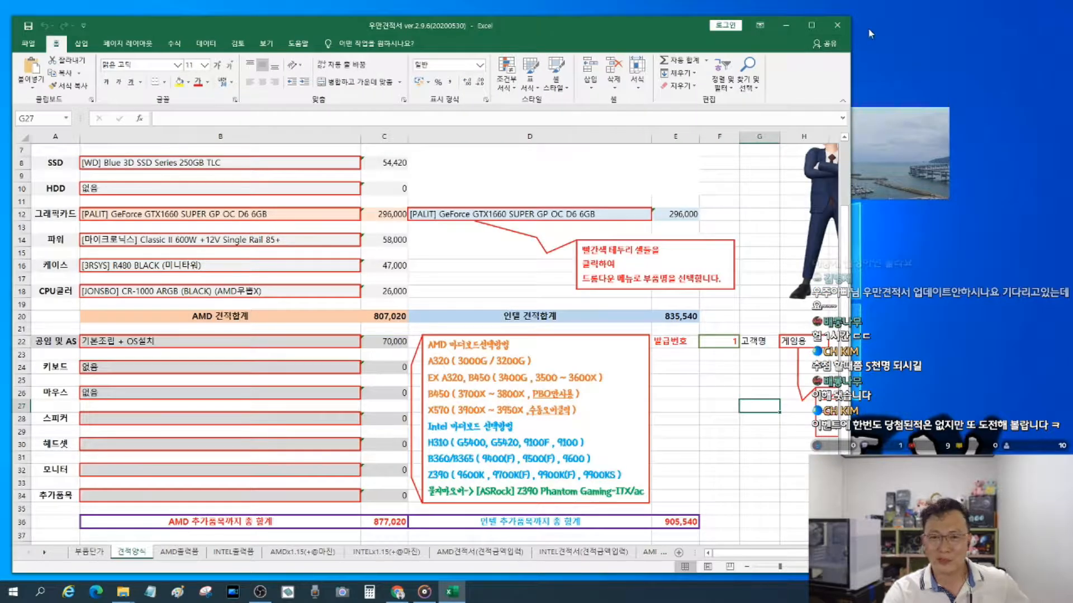
left_click(811, 25)
left_click(81, 564)
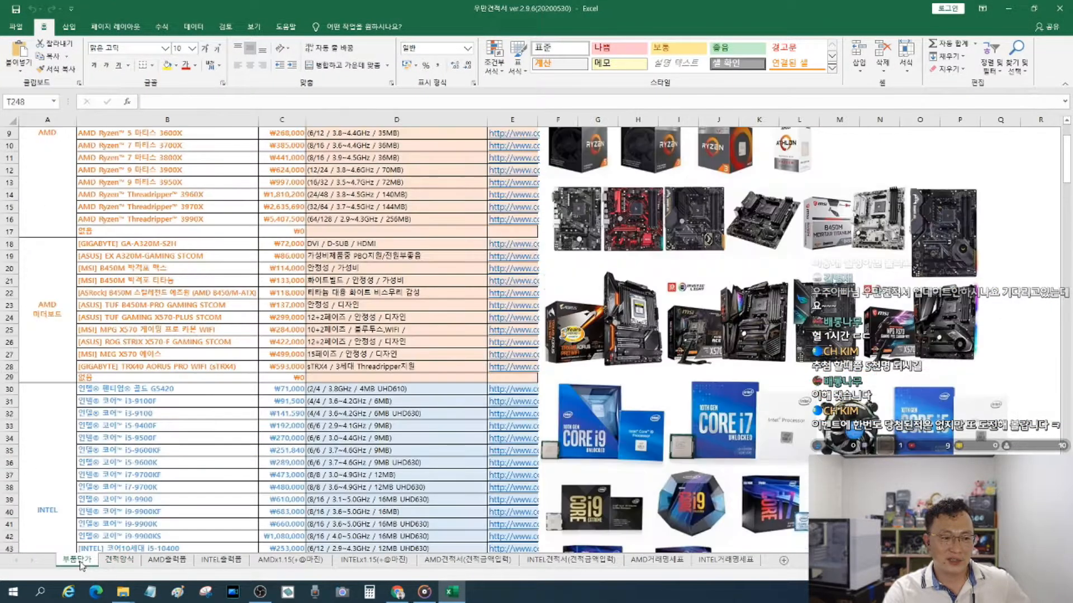
Step: Look through the entire parts price list, from the AMD processors to the additional items and back to the first row
scroll(131, 343, "down", 20)
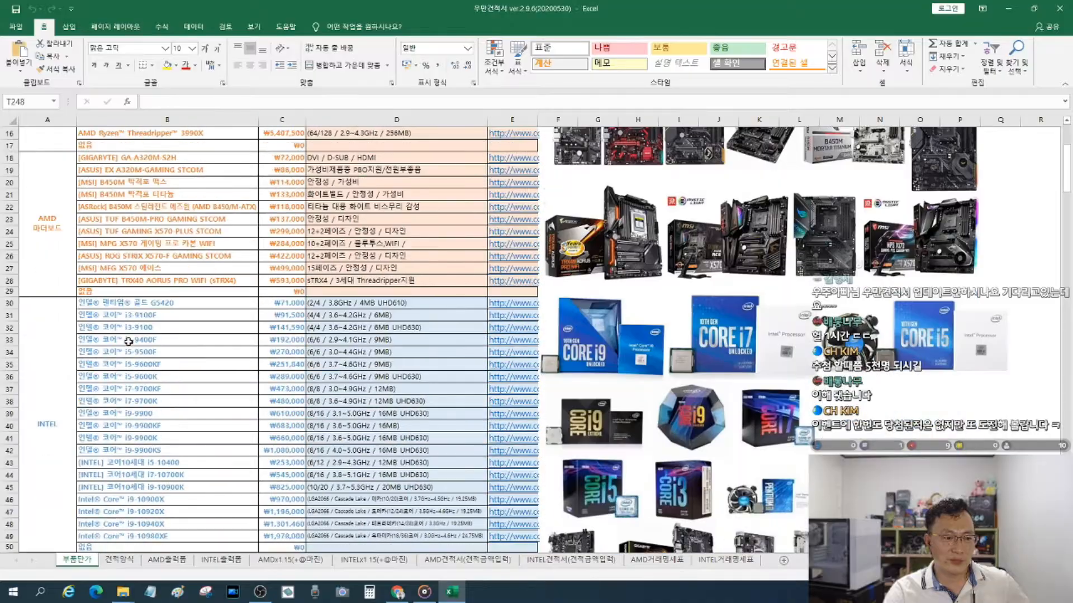
scroll(117, 376, "down", 20)
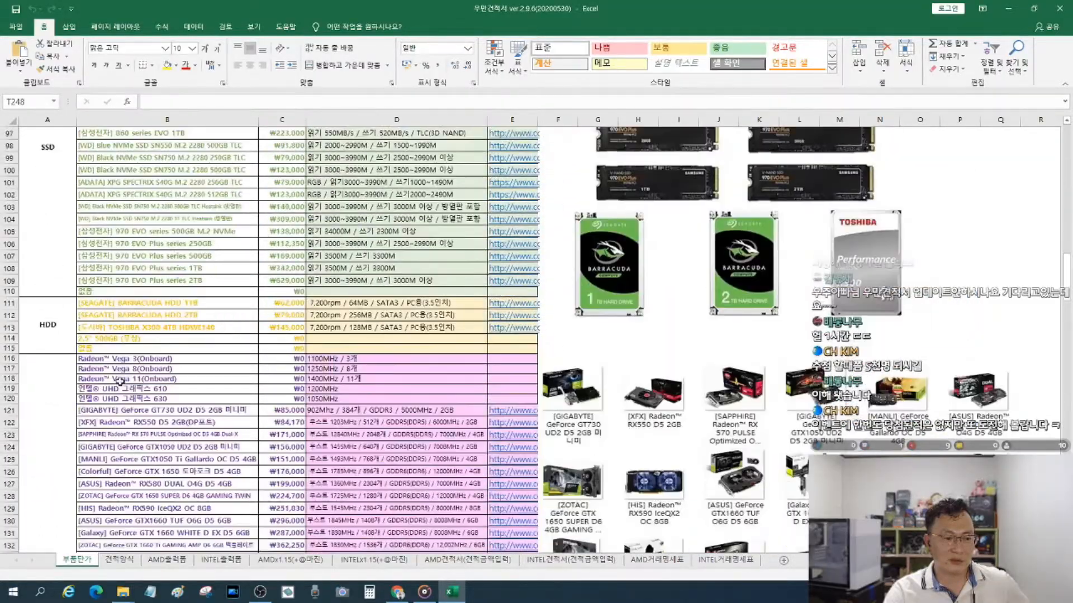
scroll(126, 407, "down", 20)
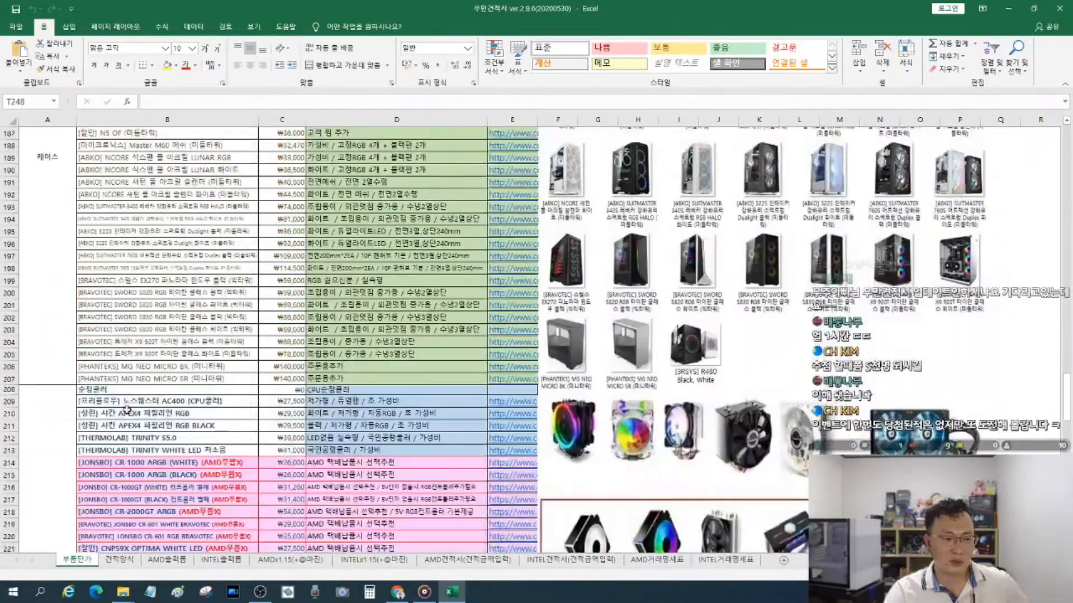
scroll(129, 412, "down", 16)
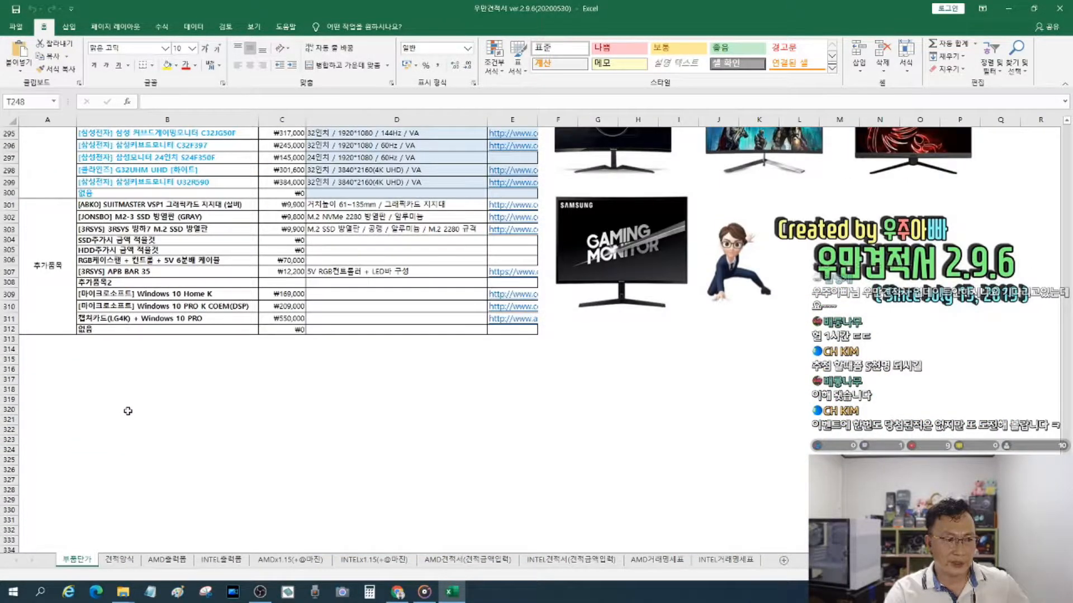
scroll(128, 411, "up", 13)
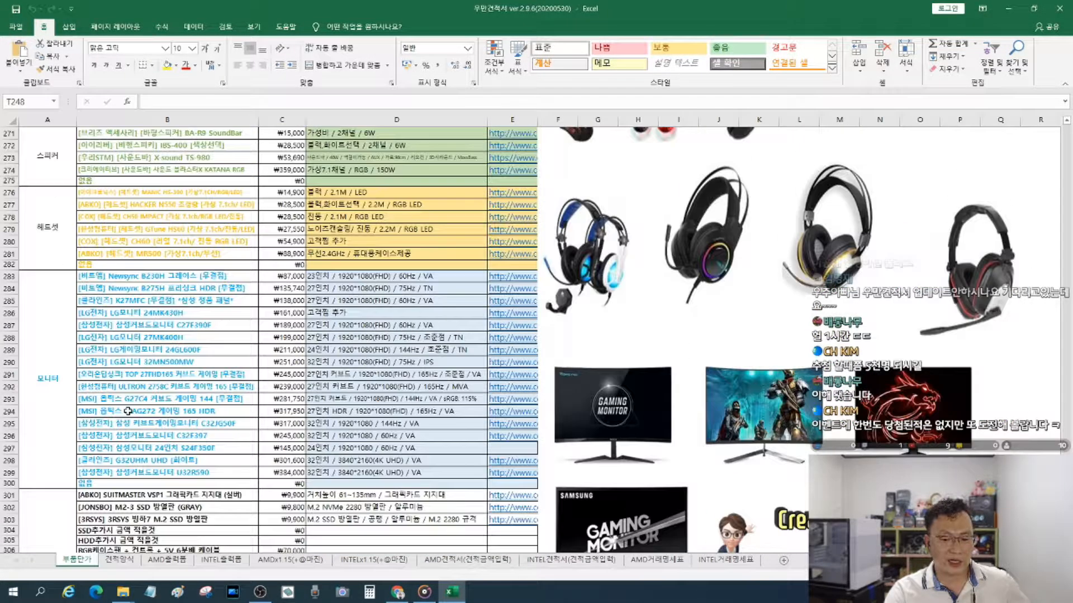
scroll(127, 412, "up", 20)
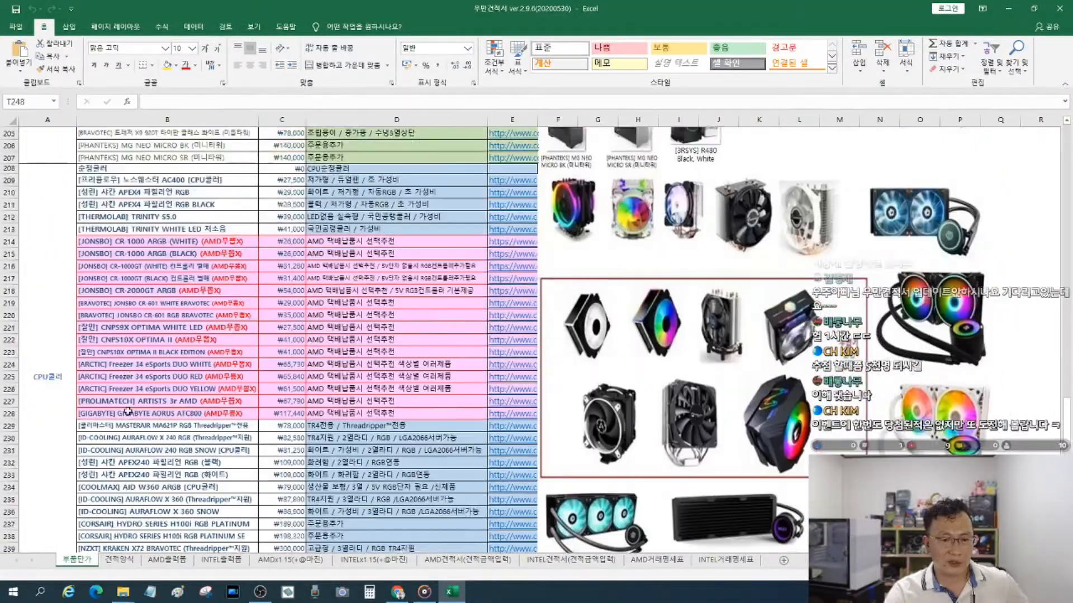
scroll(128, 411, "up", 20)
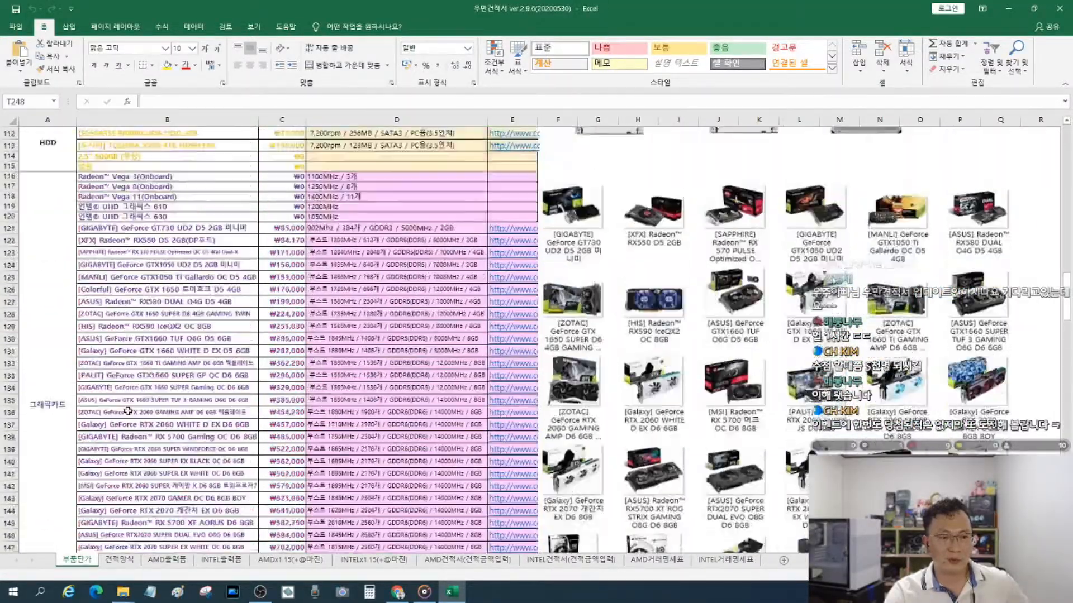
scroll(128, 411, "up", 20)
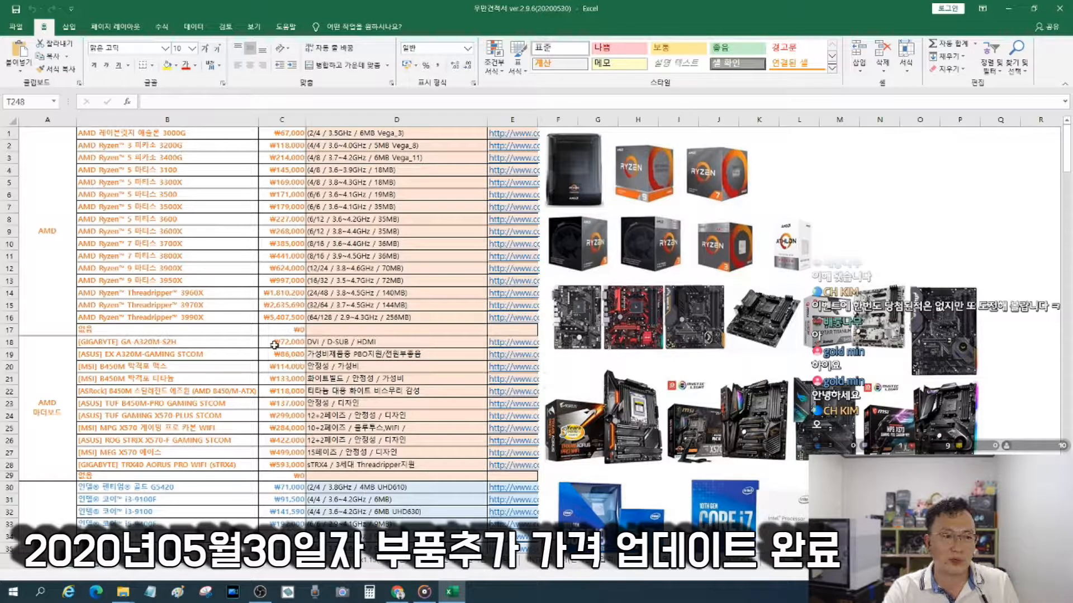
Step: Examine the Intel processor and motherboard rows, selecting the 10th-generation Z490 boards in B61:B63 and the individual boards among them
scroll(177, 361, "down", 8)
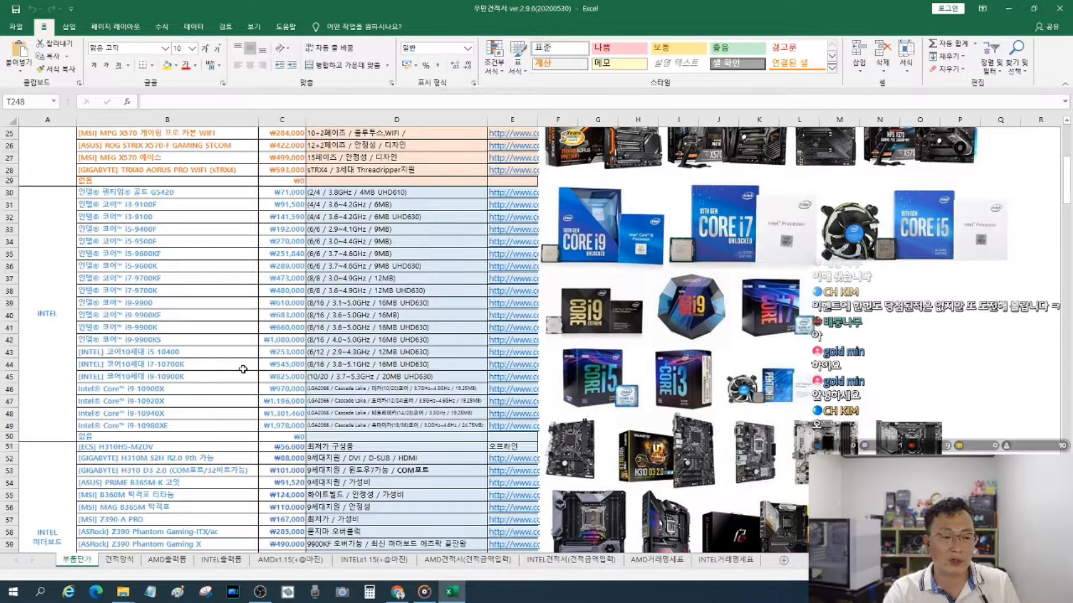
scroll(246, 369, "down", 4)
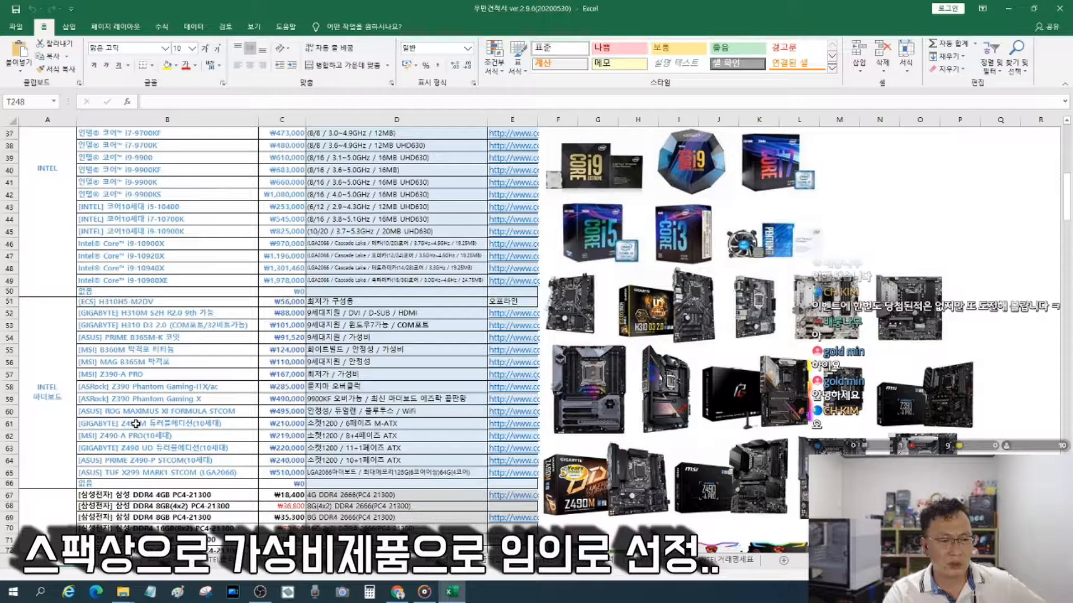
left_click_drag(135, 424, 212, 447)
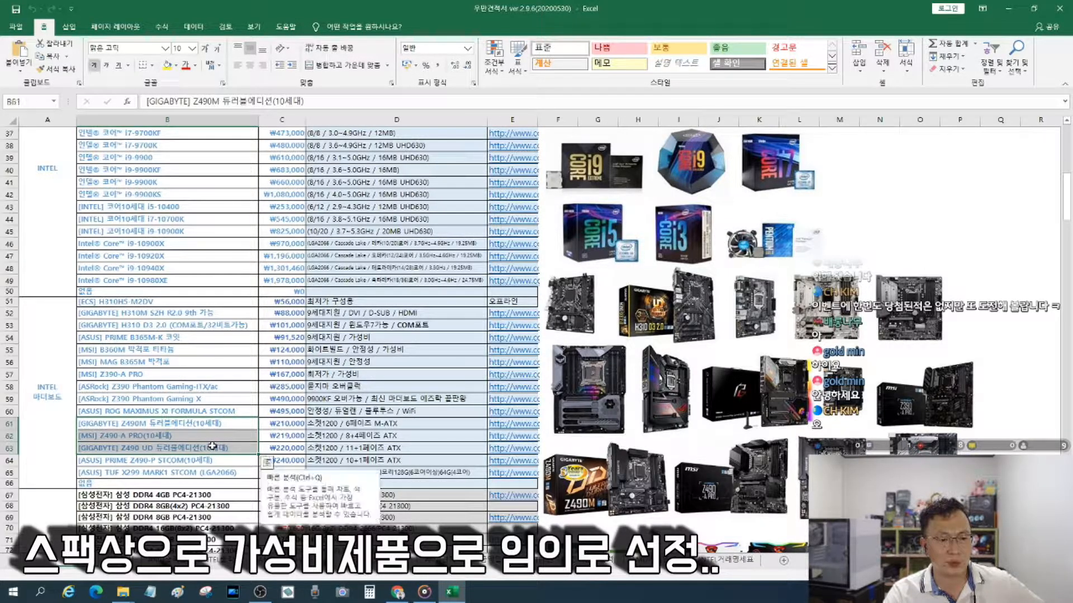
left_click(216, 424)
left_click(207, 435)
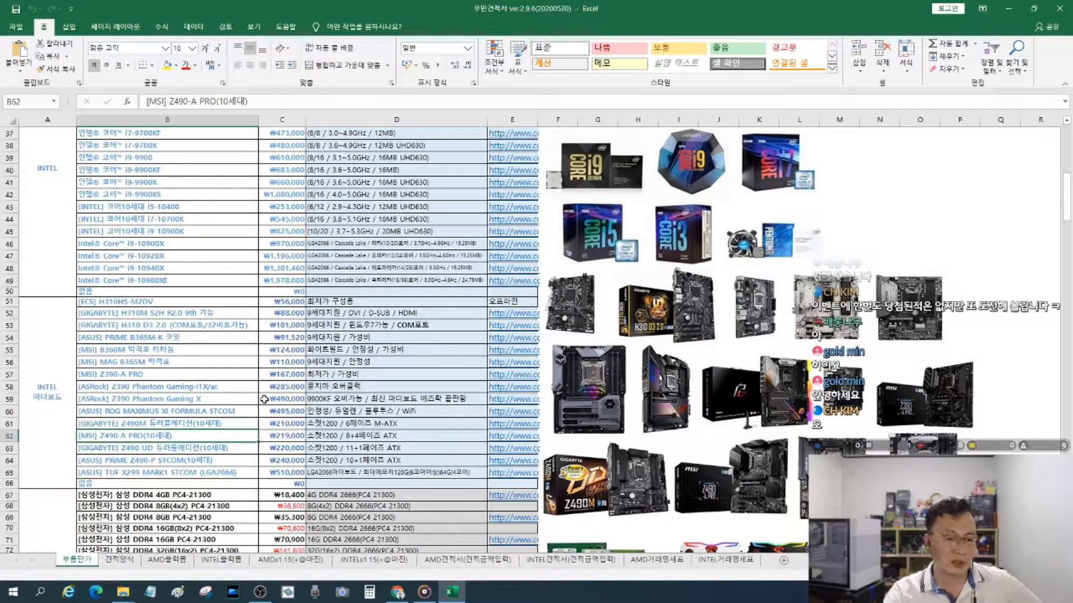
Step: Review the remaining component prices from memory down to the additional items, and close the estimate workbook
scroll(205, 420, "down", 3)
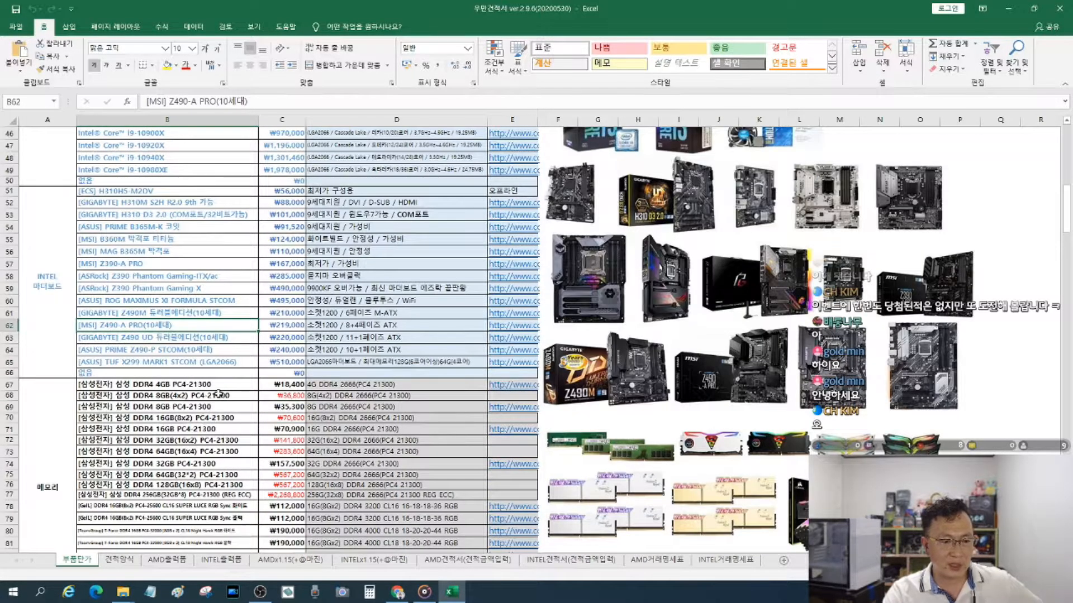
scroll(209, 408, "down", 10)
scroll(214, 397, "down", 20)
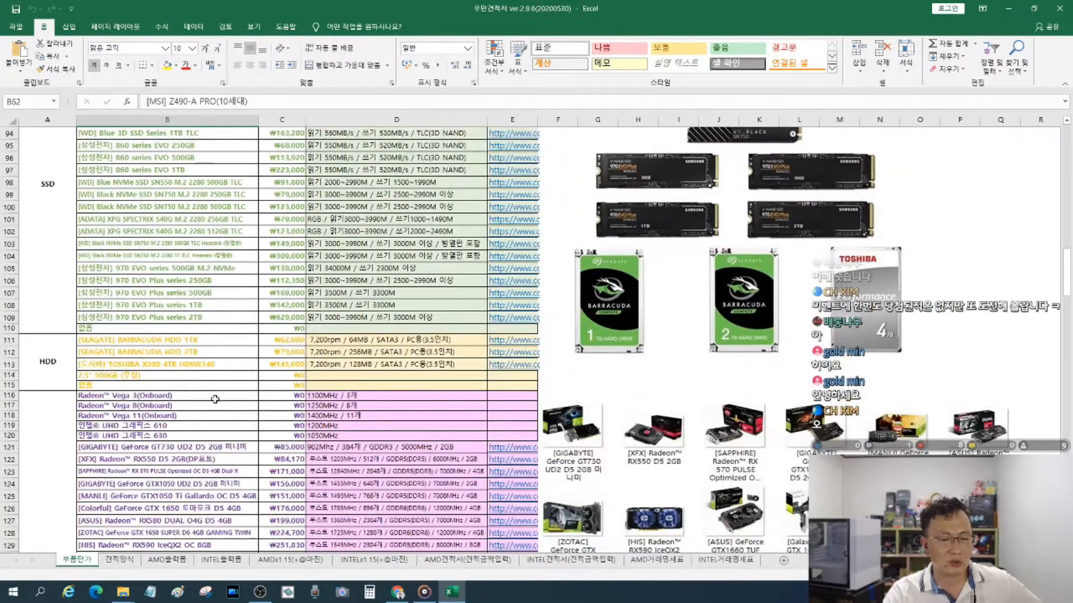
scroll(215, 404, "down", 20)
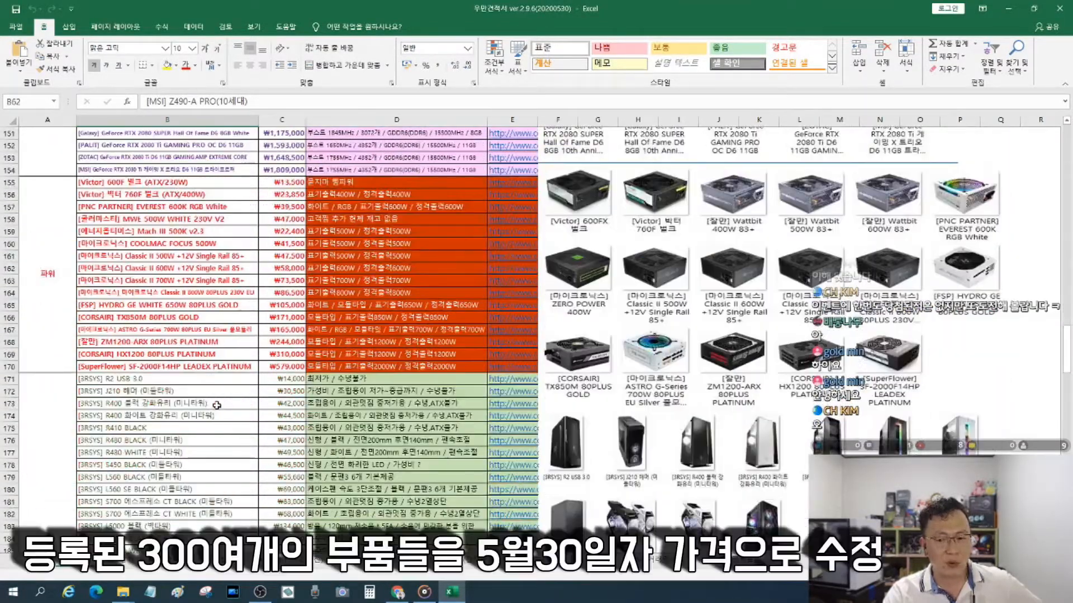
scroll(213, 406, "down", 20)
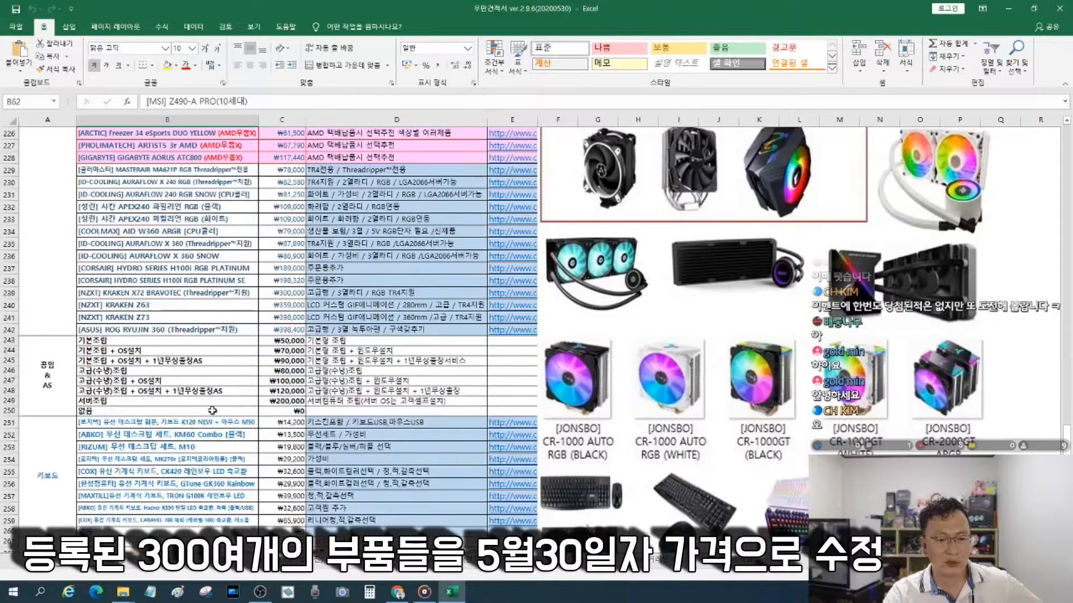
scroll(210, 411, "down", 9)
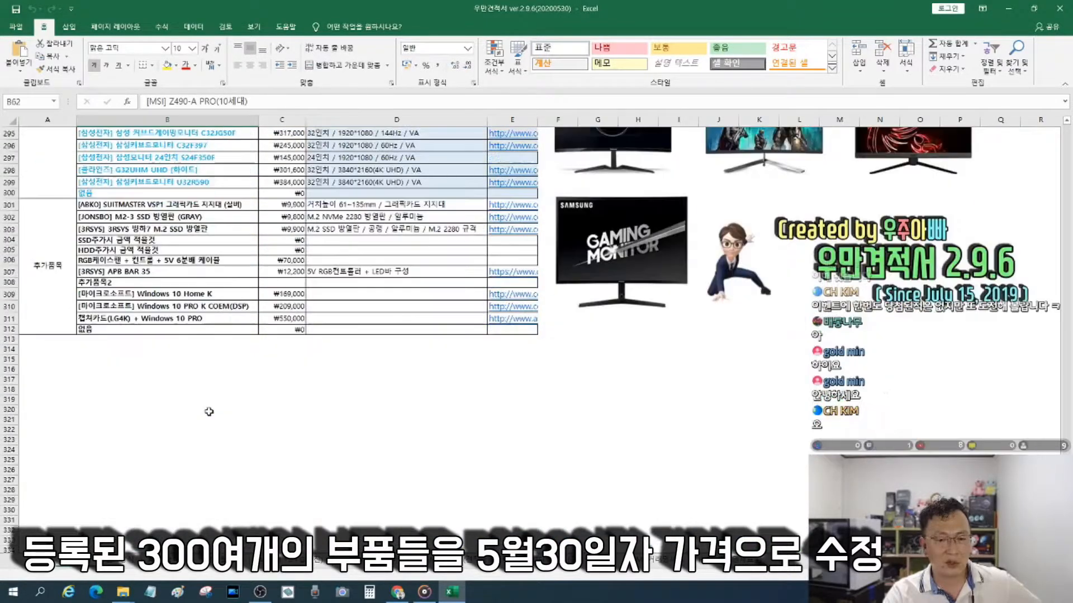
scroll(211, 411, "up", 7)
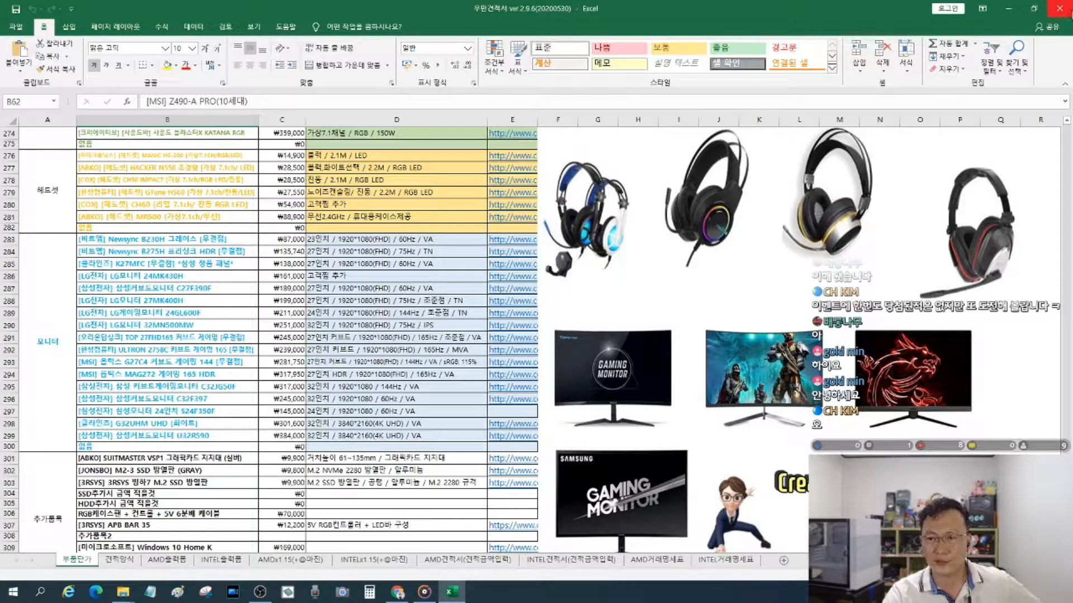
left_click(1059, 9)
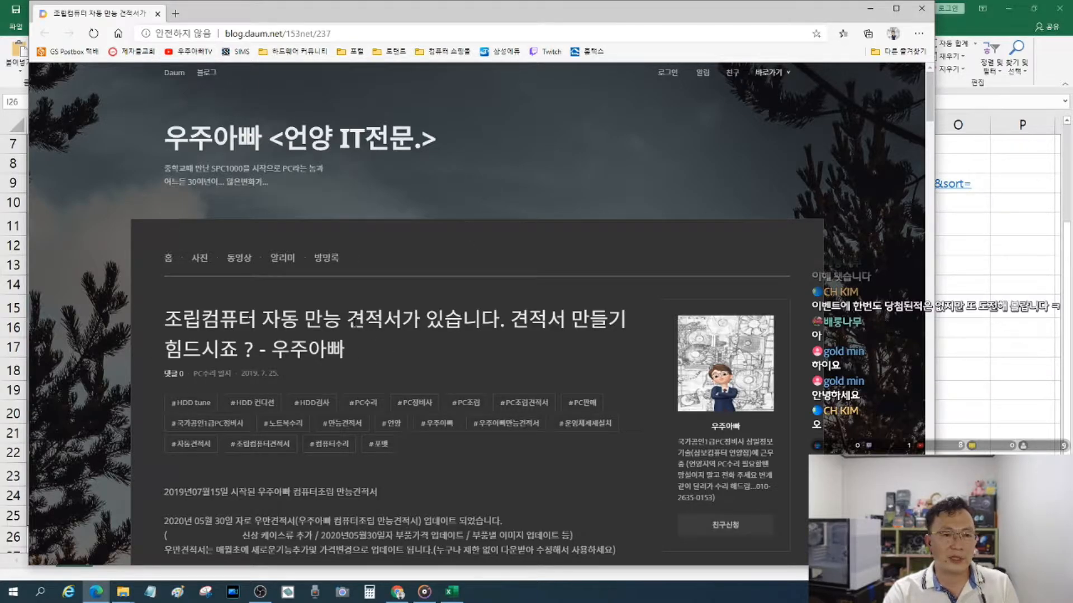
Step: Glance over the blog post and go to the Daum portal home page from the saved 포털 bookmarks
scroll(355, 327, "down", 8)
scroll(356, 327, "up", 8)
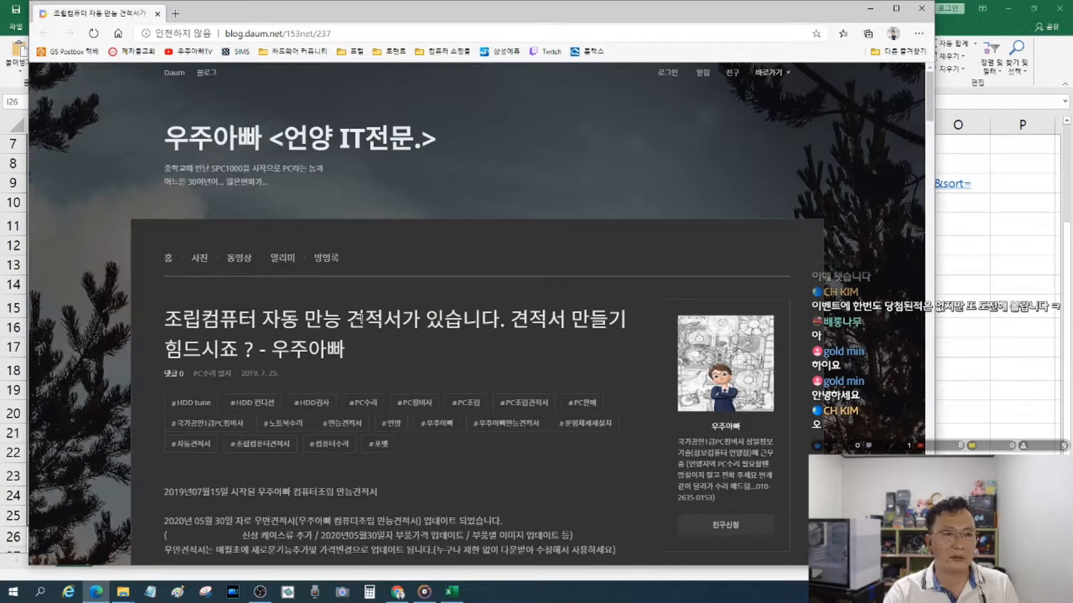
left_click(396, 51)
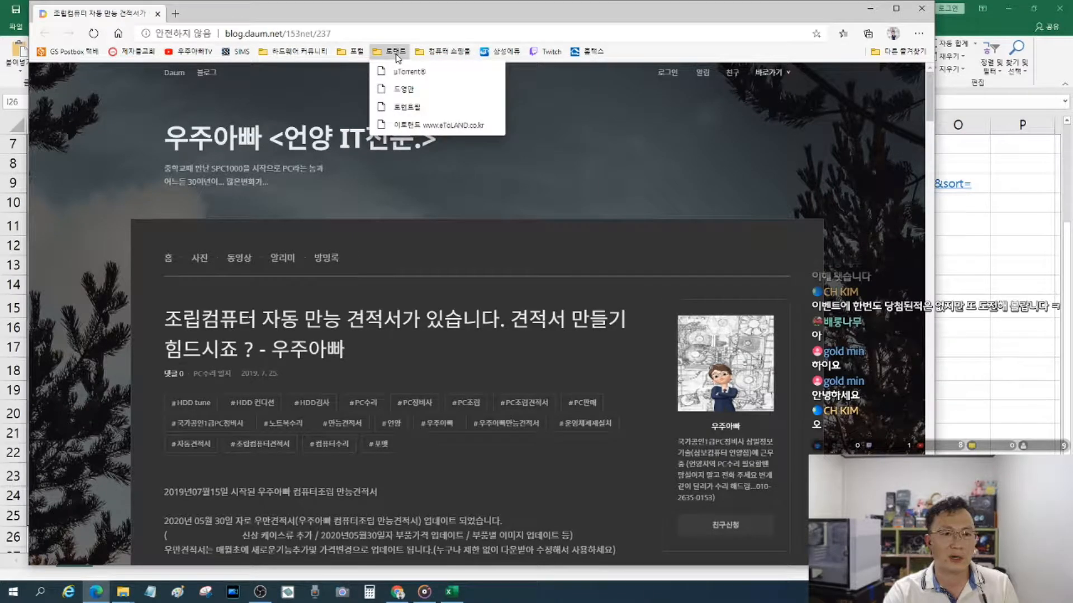
left_click(355, 52)
left_click(356, 51)
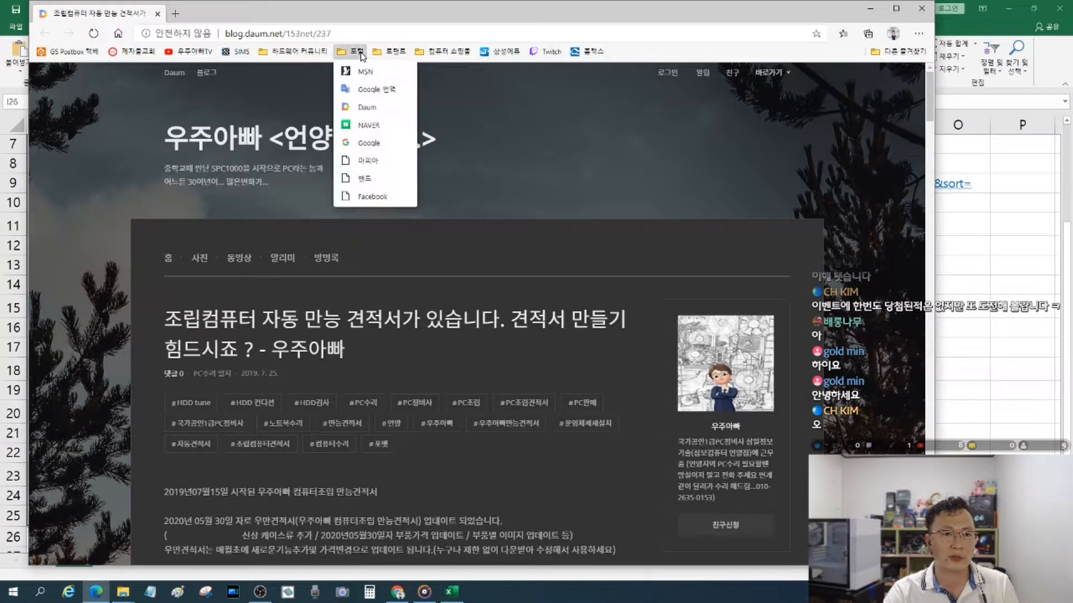
left_click(368, 106)
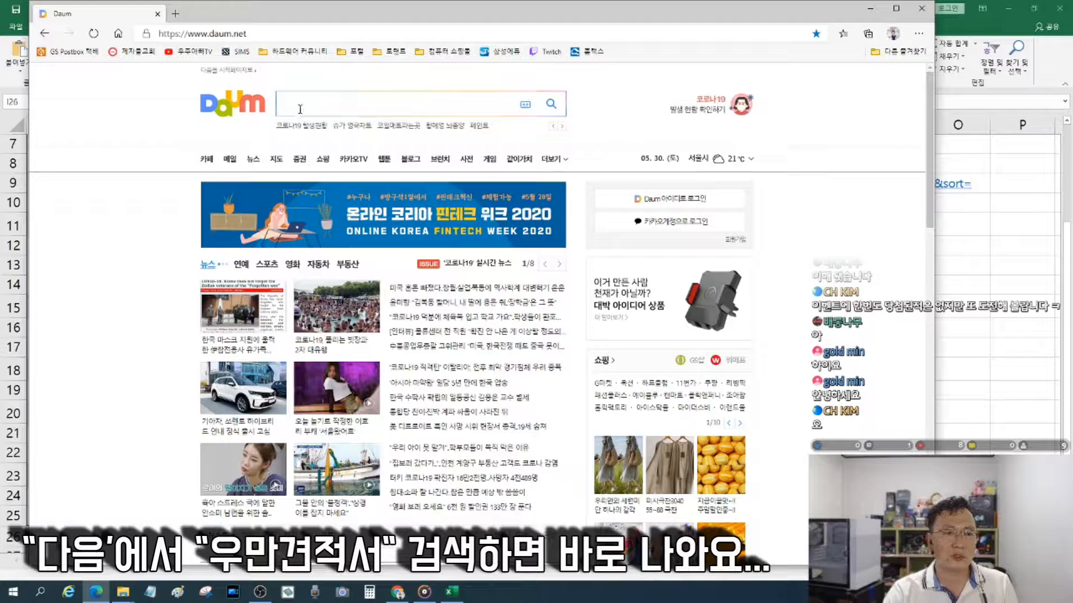
Step: Search Daum for "우만견적서" and open the first blog result in the list
type("dn")
key("BackSpace")
key("BackSpace")
type("우만결")
key("BackSpace")
key("BackSpace")
key("BackSpace")
key("BackSpace")
type("ㅁ")
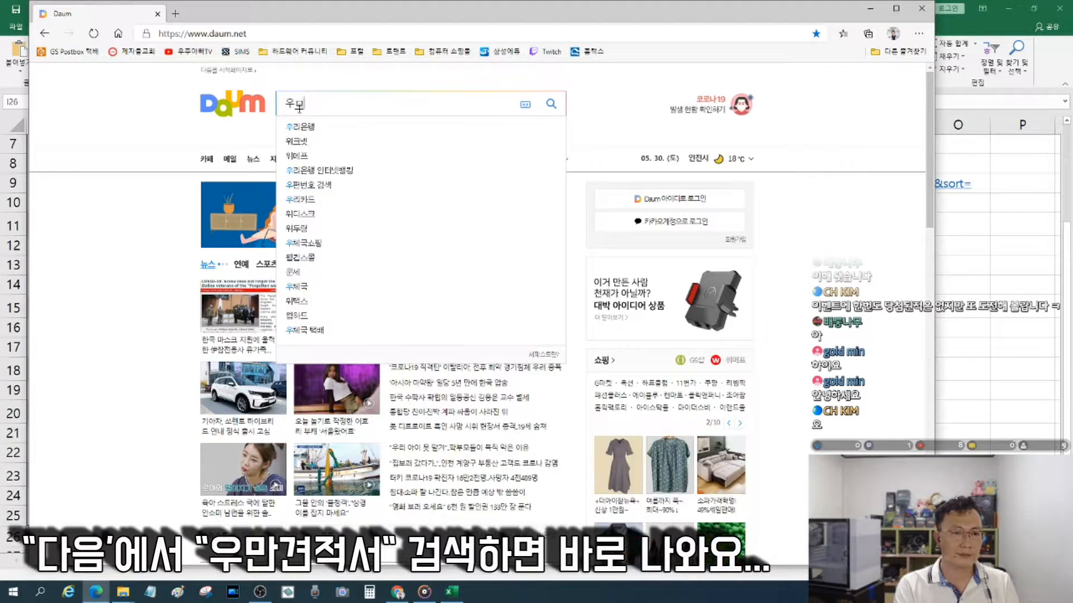
type("ㅏㄴ견적서")
key("Return")
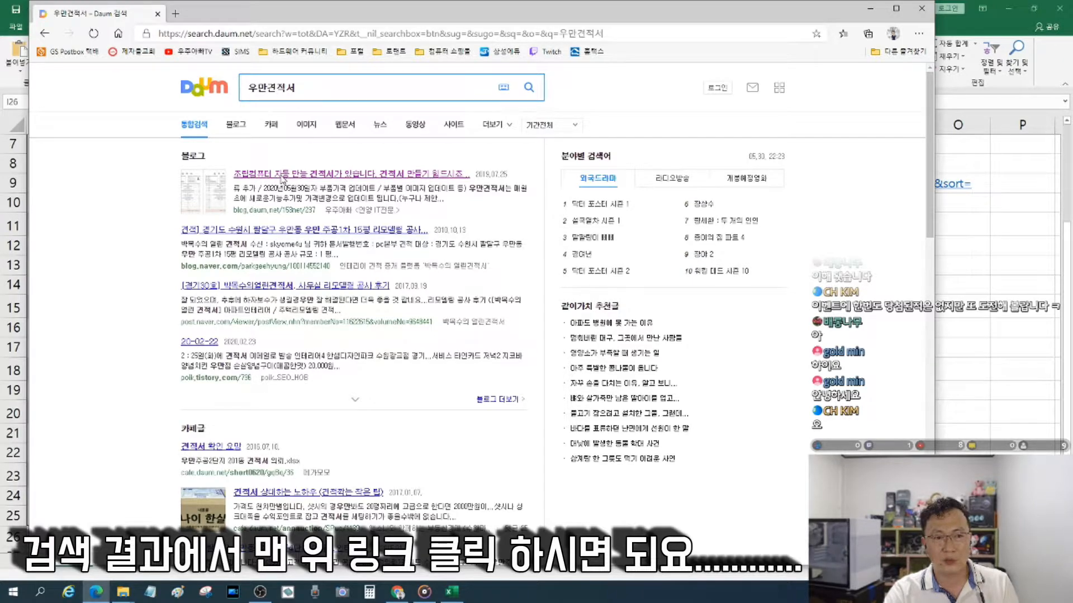
left_click(282, 178)
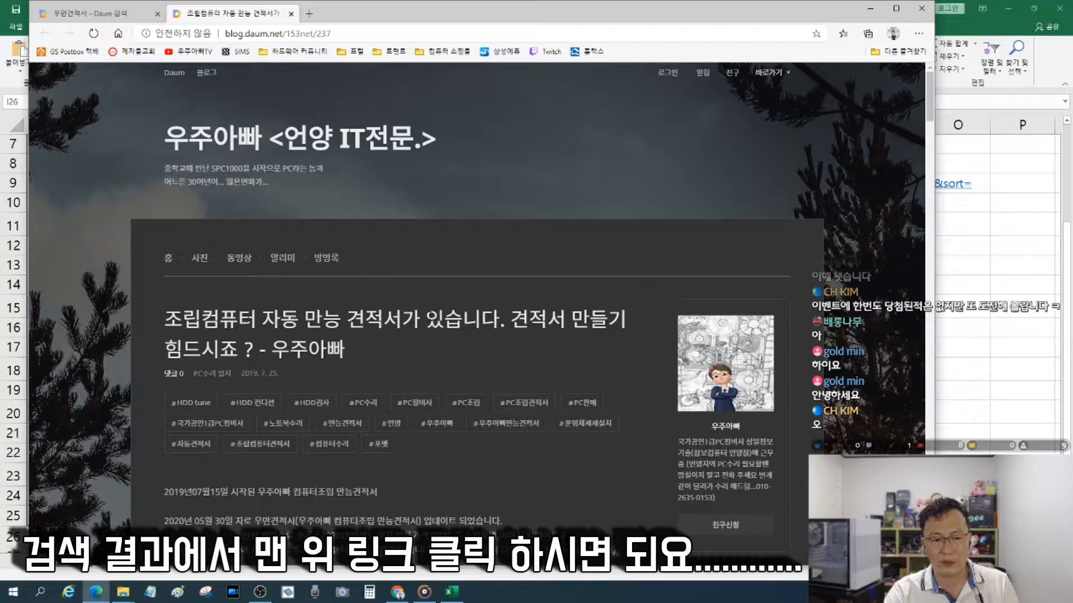
Step: Skim the blog post to its end and download the attached 우만견적서 update file dated 2020년05월30일
scroll(428, 317, "down", 3)
scroll(428, 316, "down", 3)
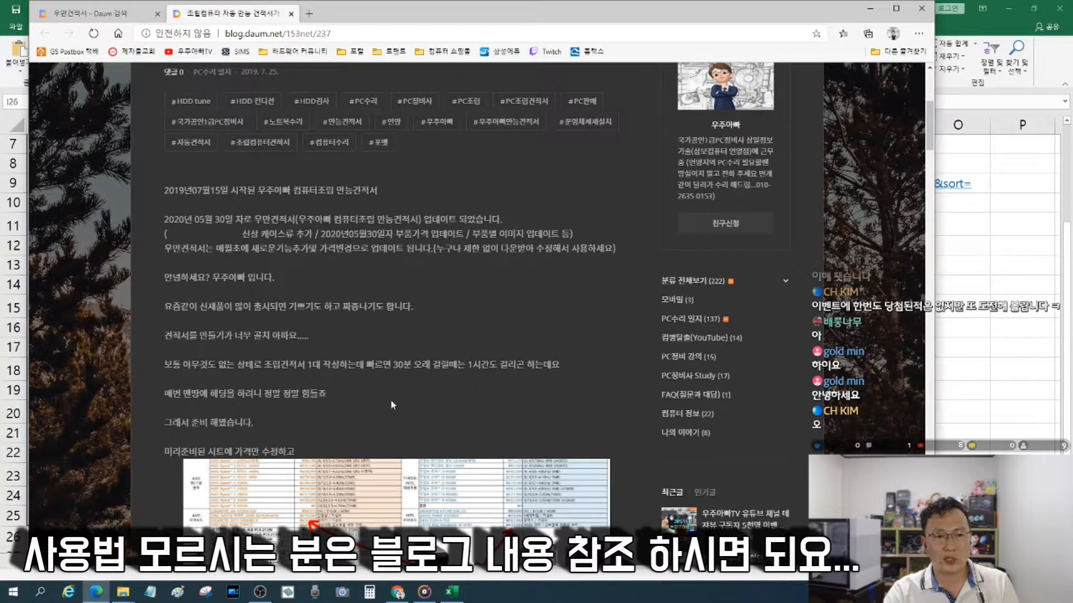
scroll(373, 409, "down", 3)
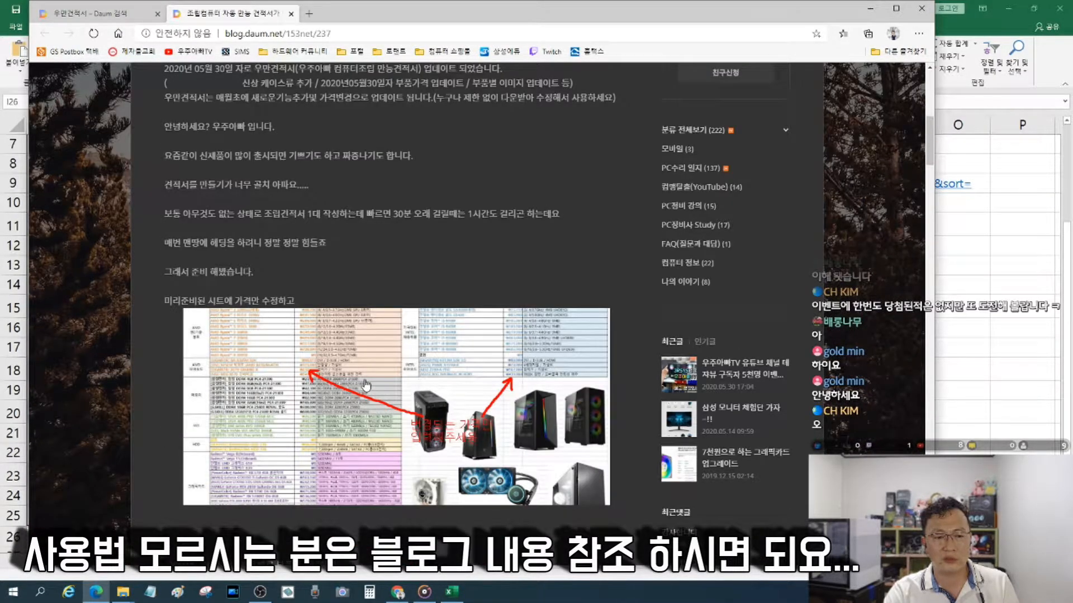
scroll(374, 408, "down", 4)
scroll(362, 365, "down", 20)
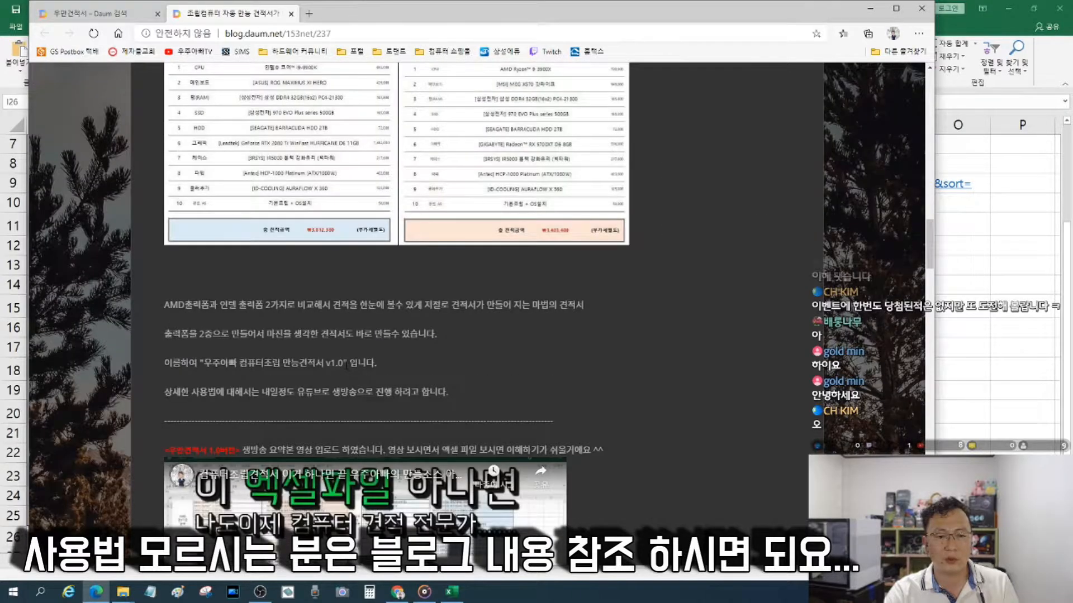
scroll(356, 339, "down", 6)
scroll(350, 333, "down", 15)
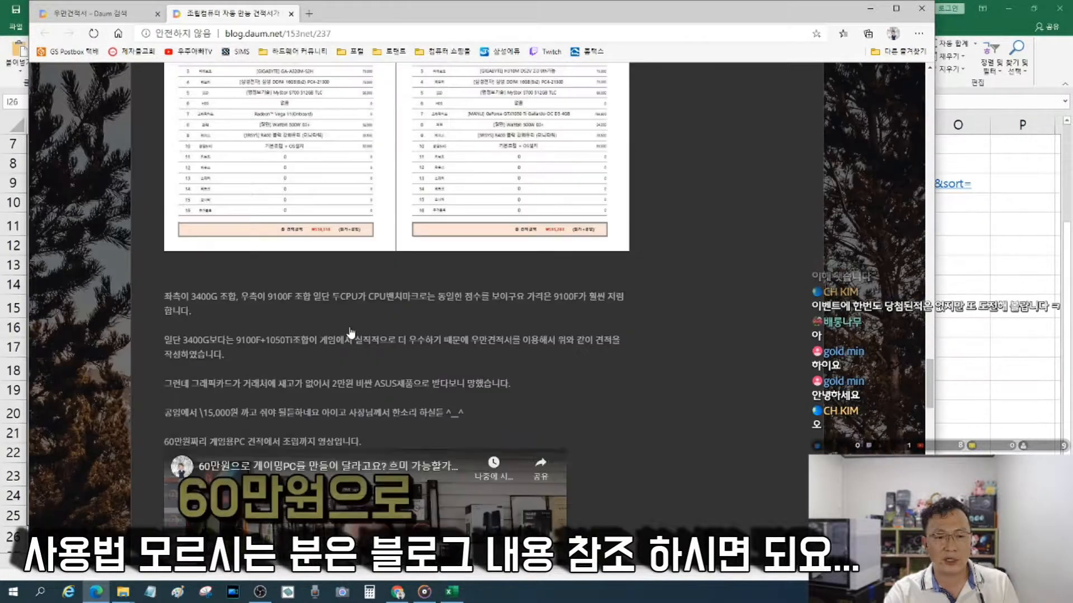
scroll(351, 332, "down", 5)
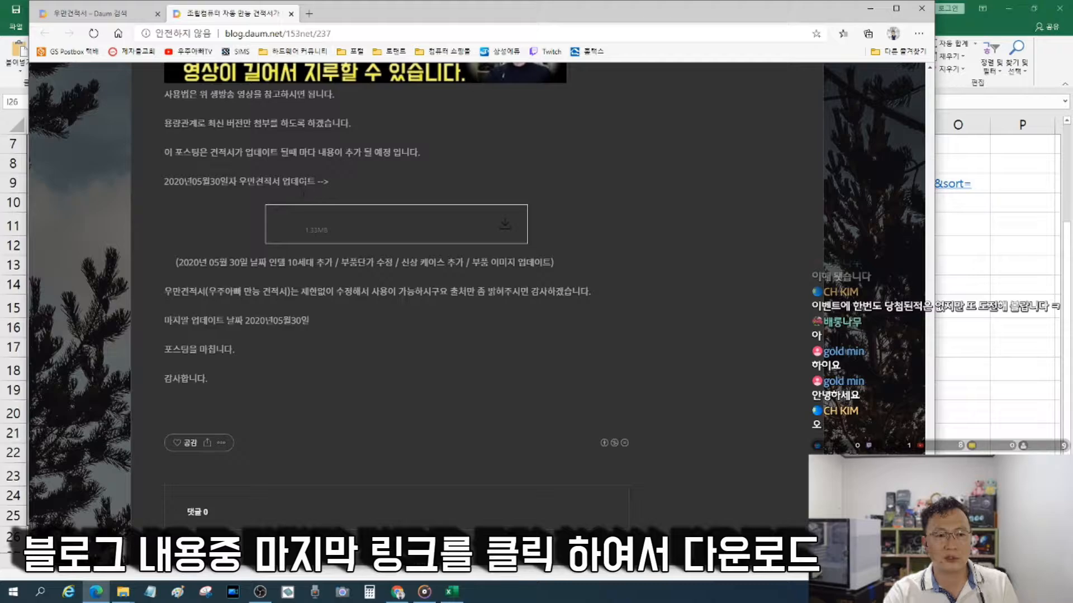
left_click(380, 232)
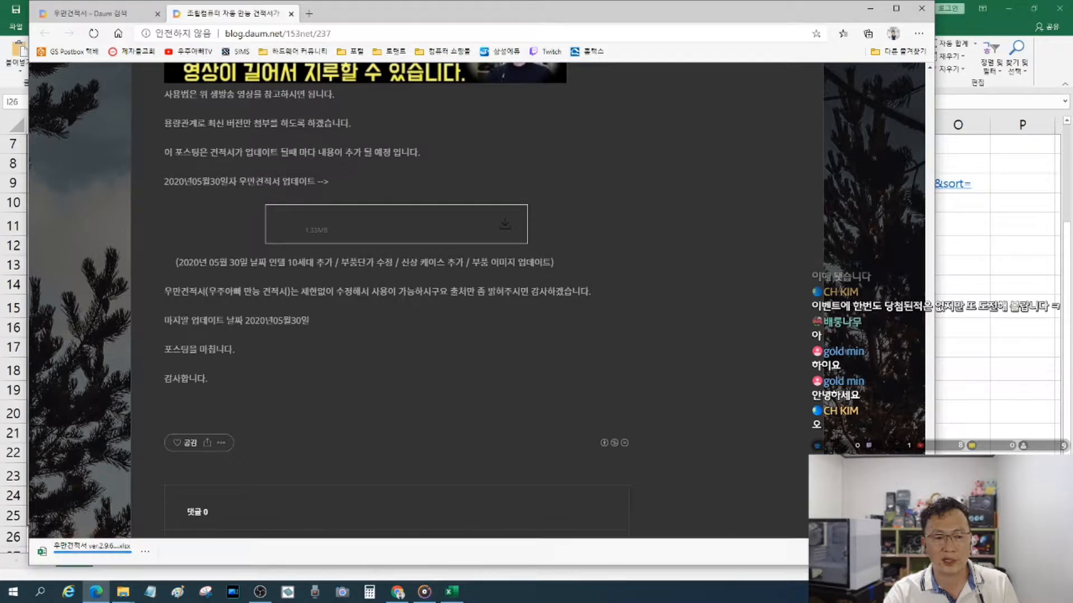
Step: Locate the downloaded 우만견적서 ver.2.9.6(20200530).xlsx in its folder, open it in Excel and enable editing
key("ctrl+j")
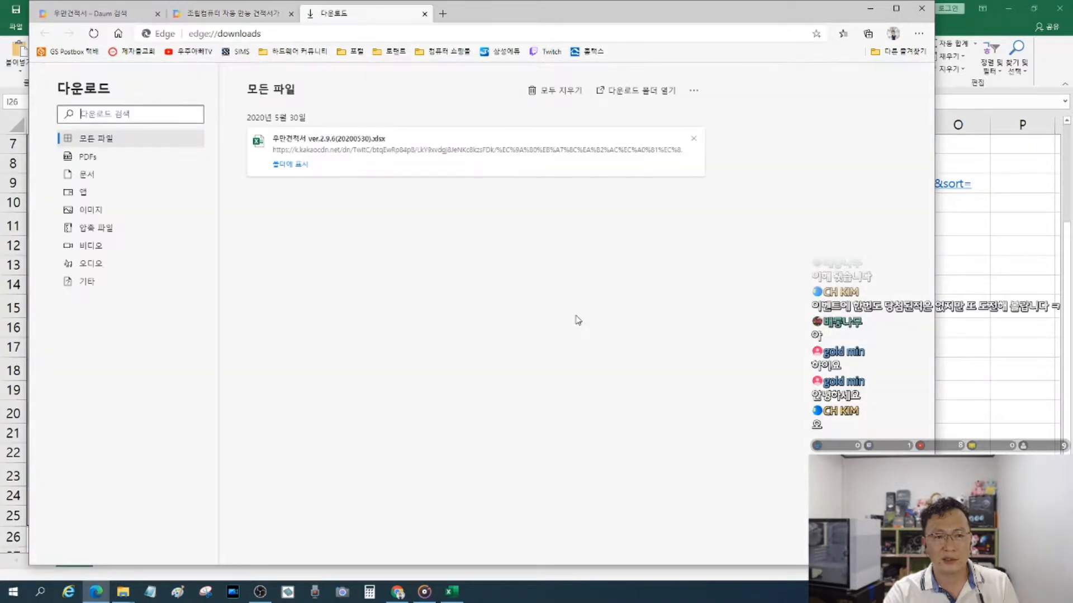
left_click(290, 164)
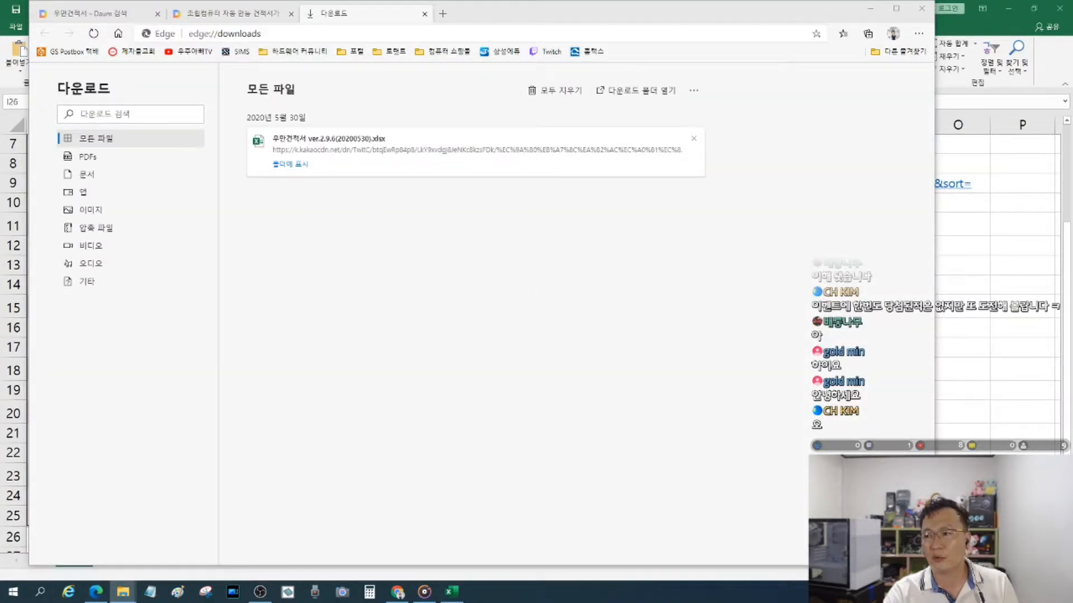
key("alt+Tab")
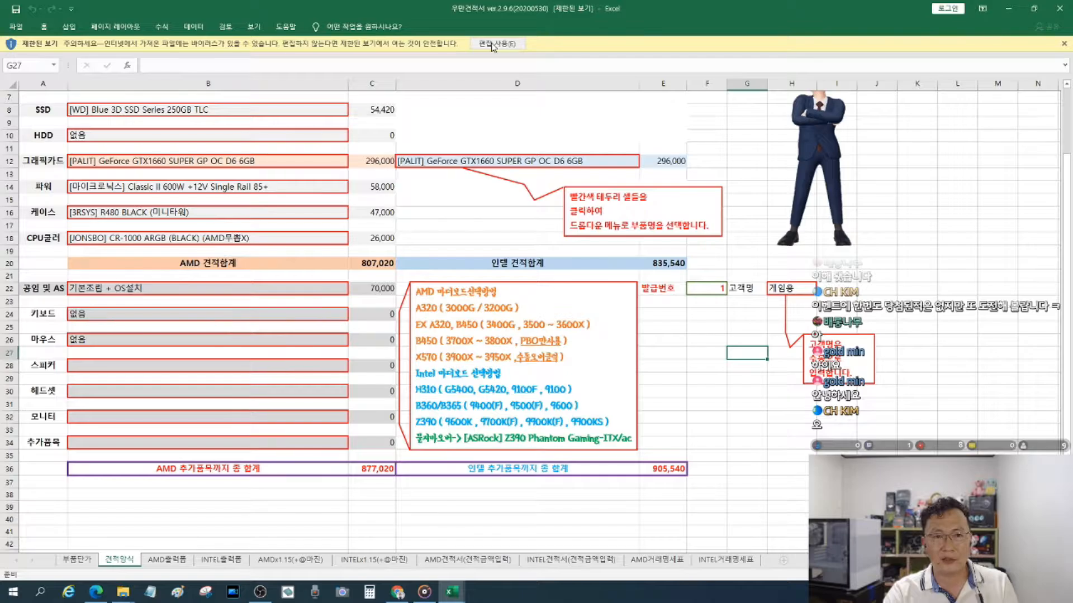
left_click(493, 44)
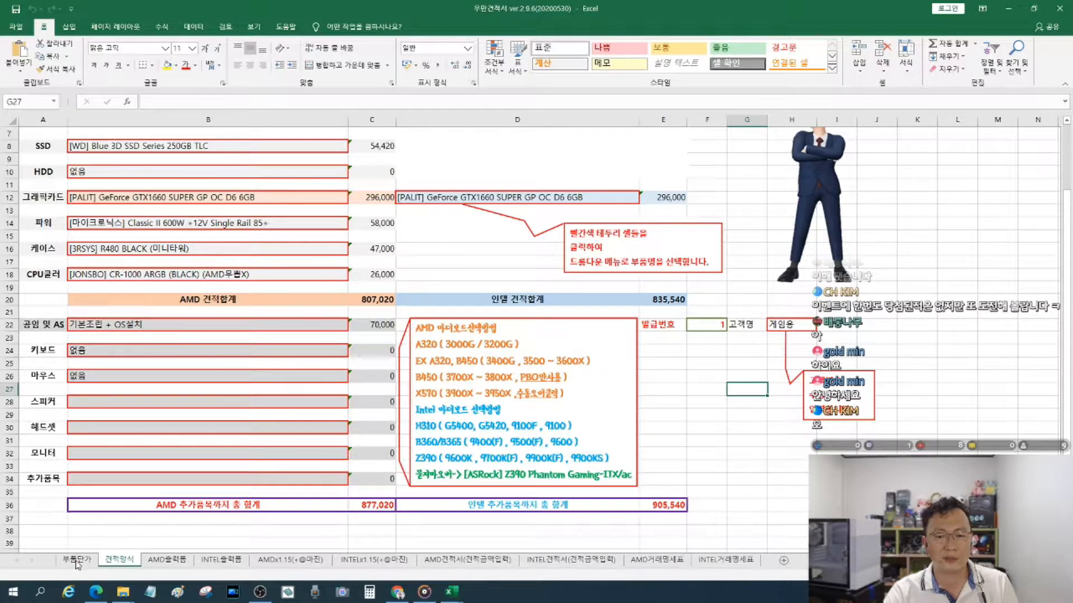
Step: Review the component prices on the 부품단가 sheet from the AMD processors down to the CPU coolers
left_click(77, 560)
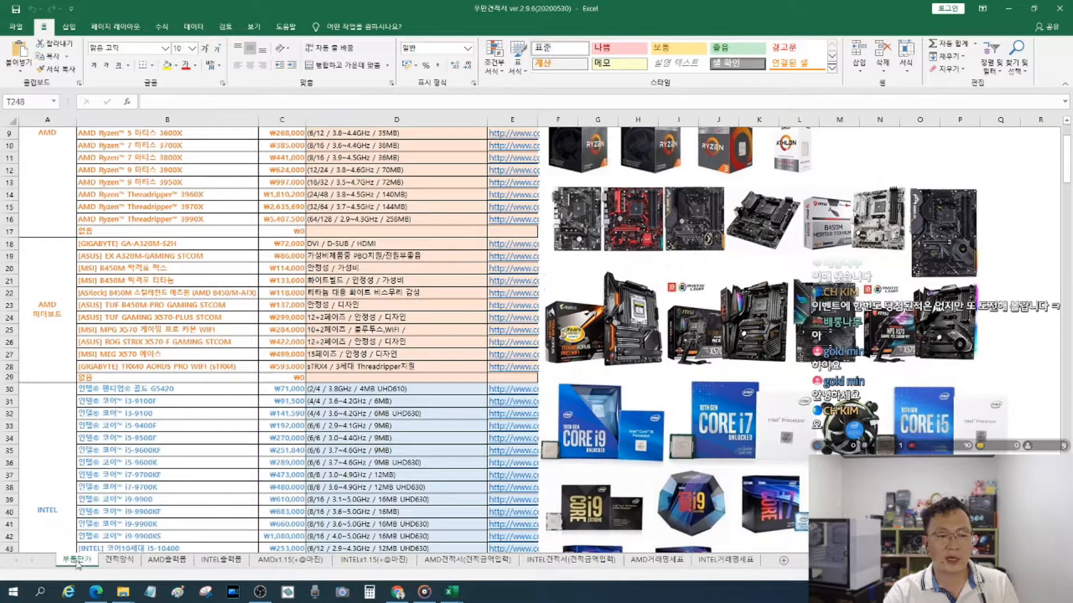
scroll(192, 296, "up", 3)
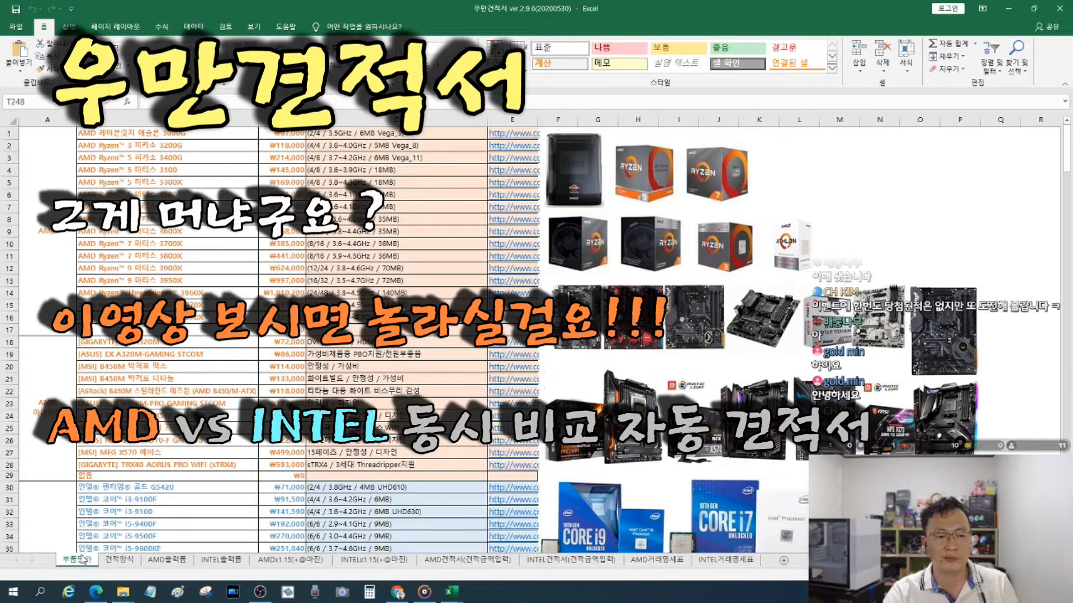
scroll(112, 269, "down", 2)
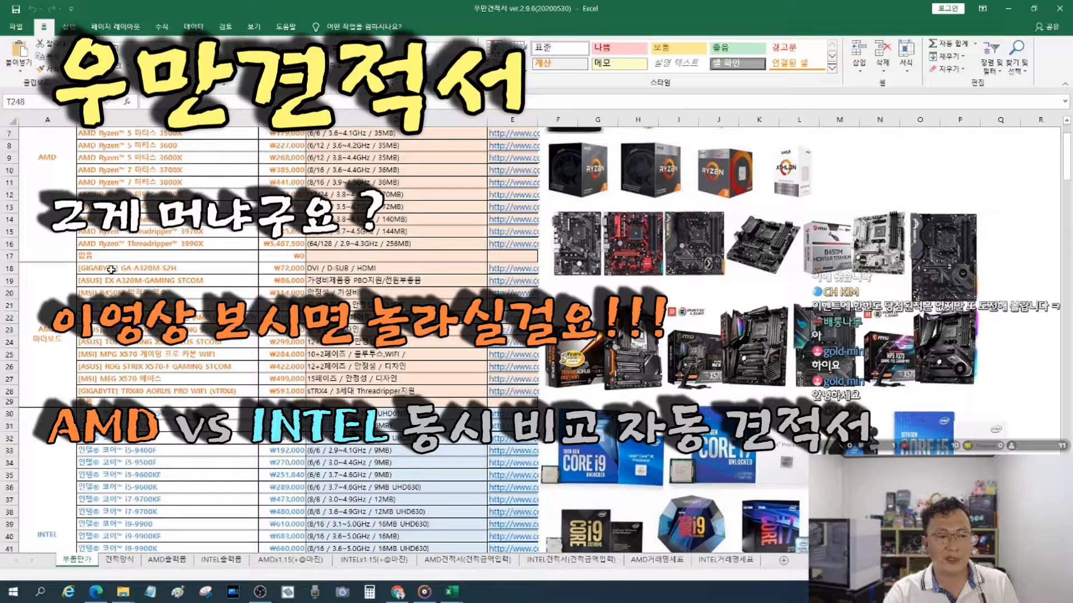
scroll(111, 269, "down", 7)
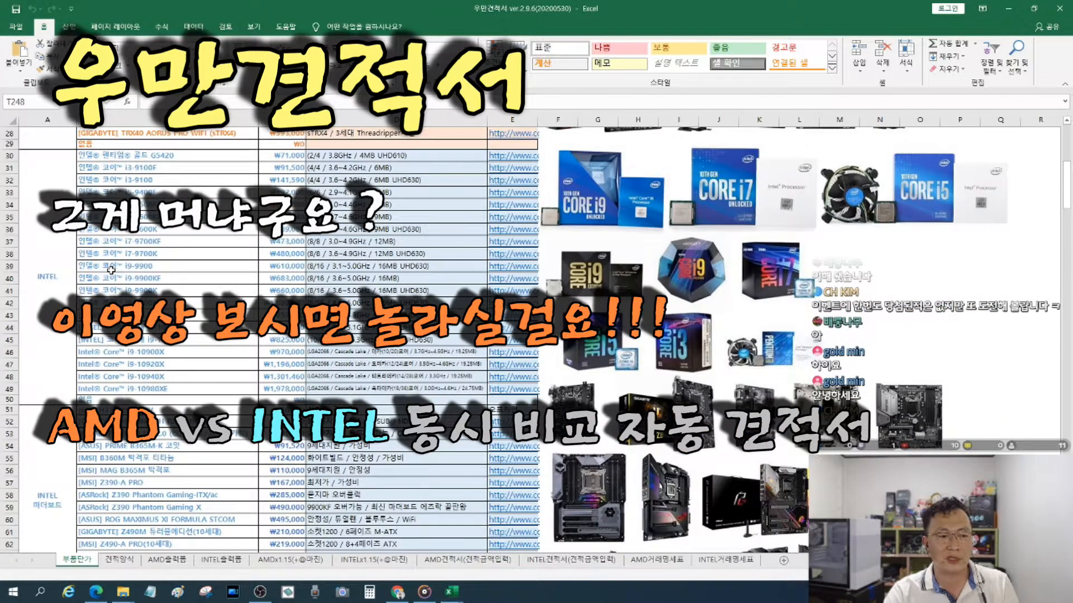
scroll(111, 270, "down", 10)
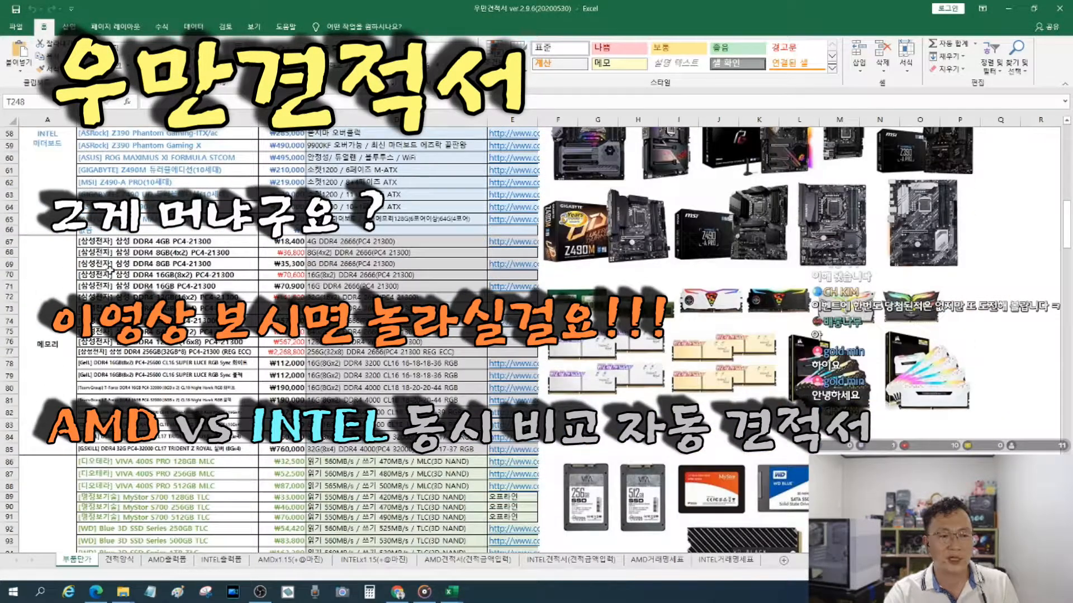
scroll(102, 388, "down", 7)
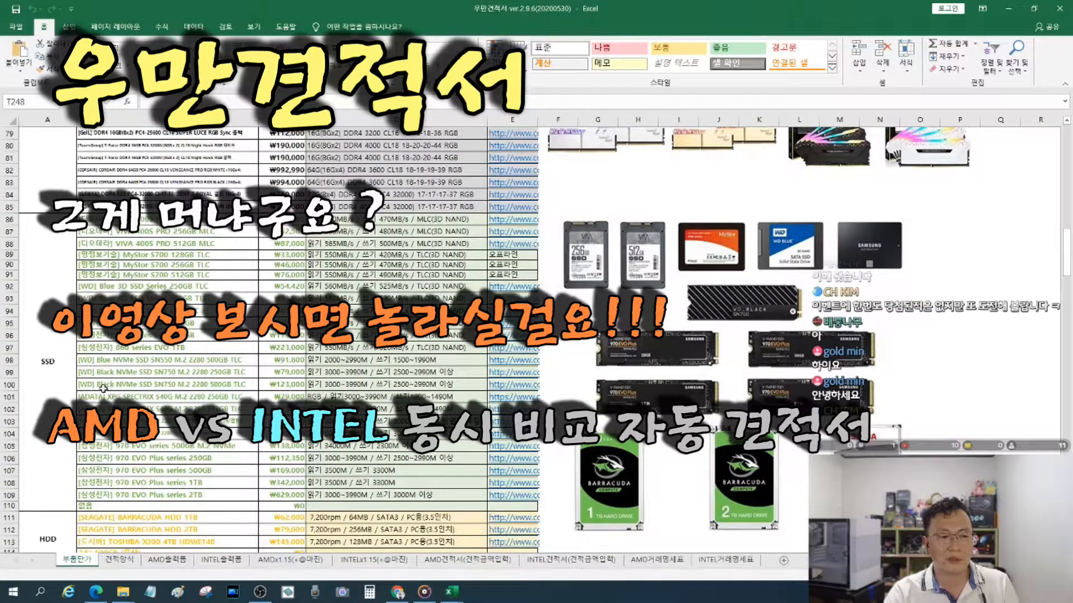
scroll(82, 363, "down", 11)
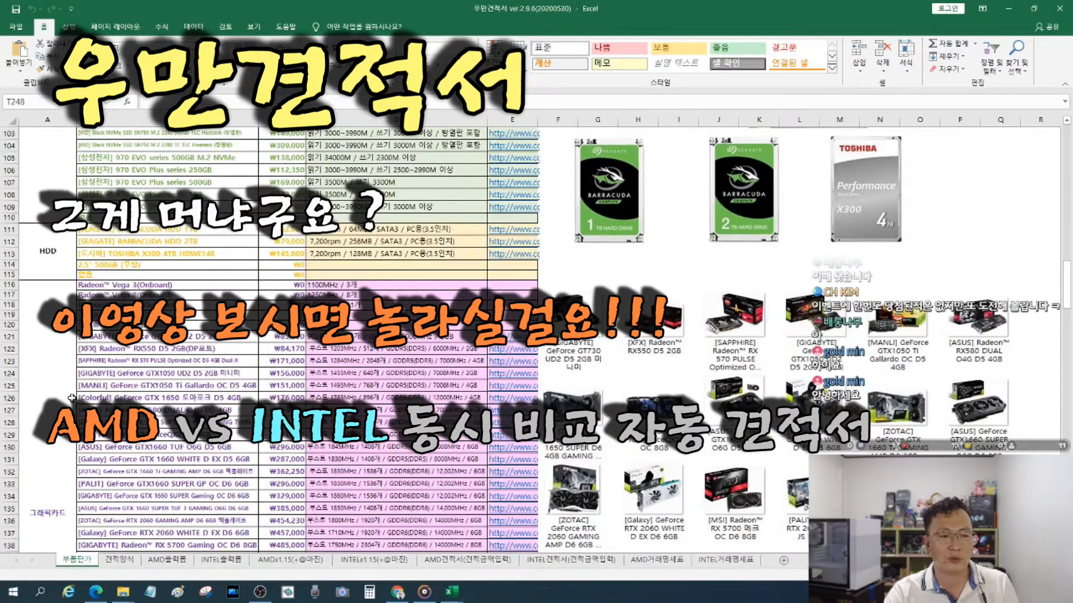
scroll(89, 405, "down", 15)
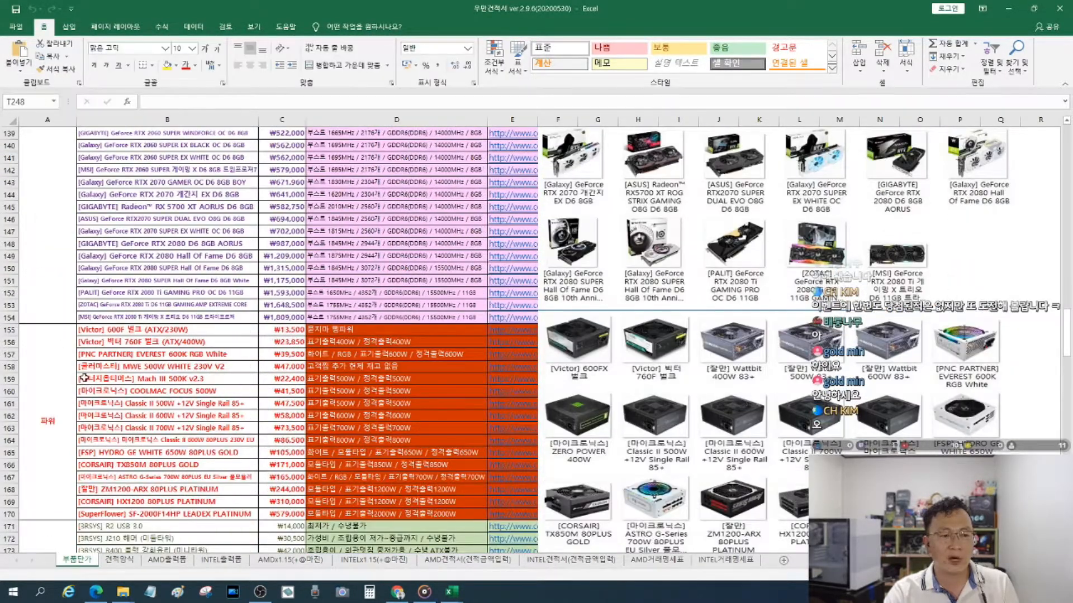
scroll(84, 384, "down", 15)
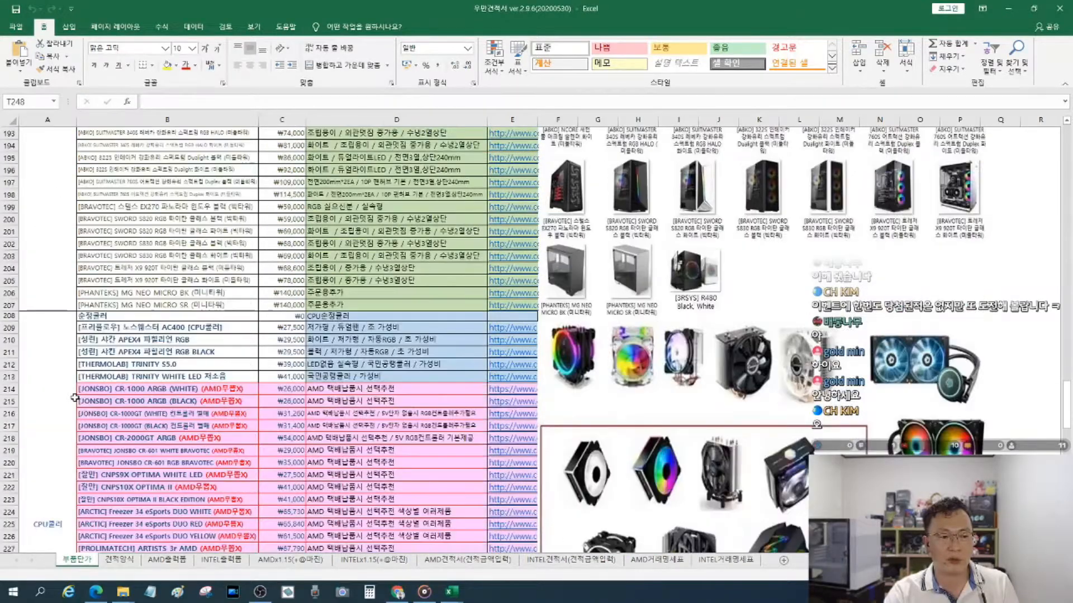
scroll(79, 398, "down", 8)
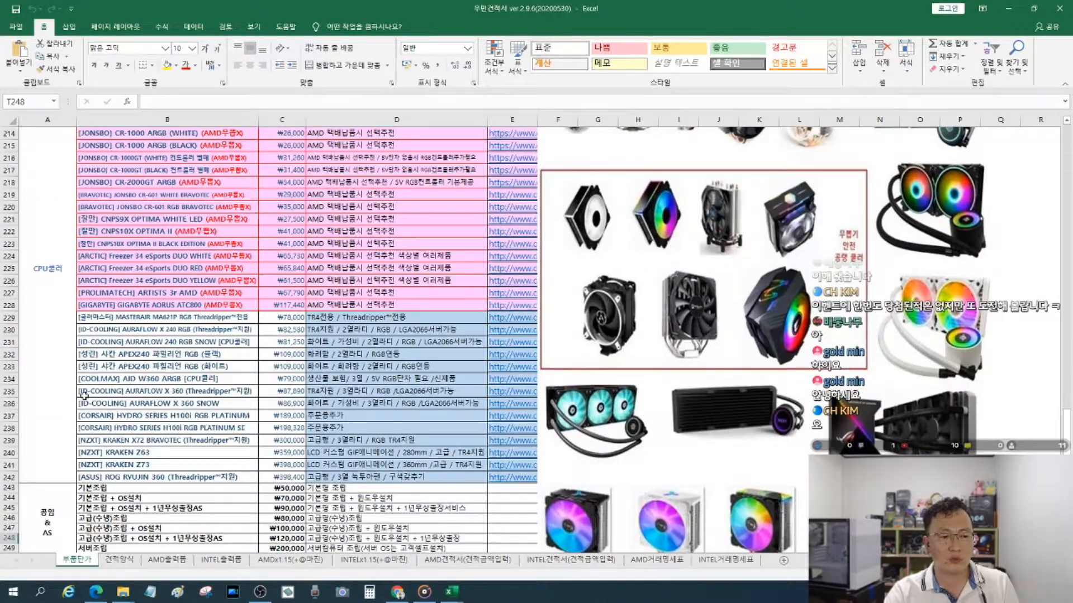
Step: Recheck the CPU coolers and review the labor, keyboard, mouse, speaker, headset, monitor and additional item prices
scroll(84, 399, "up", 7)
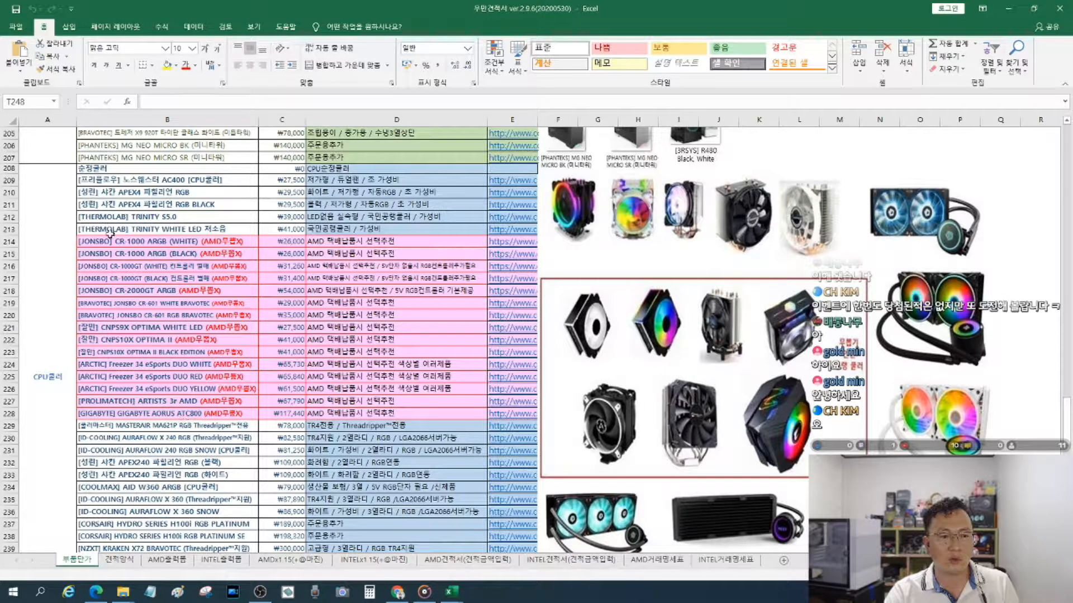
scroll(53, 380, "down", 9)
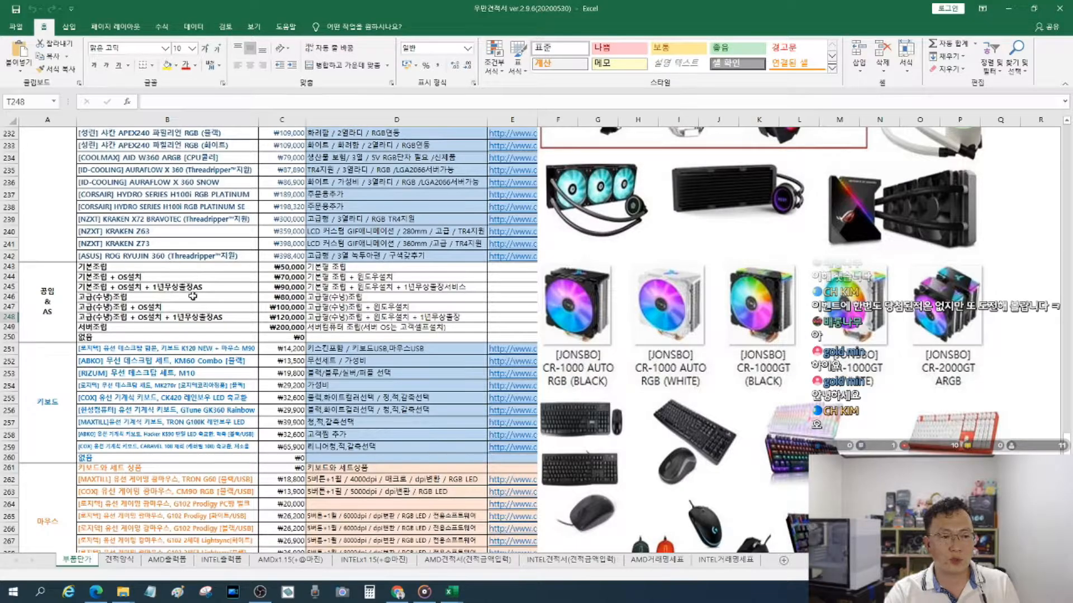
scroll(128, 297, "down", 2)
scroll(101, 399, "down", 1)
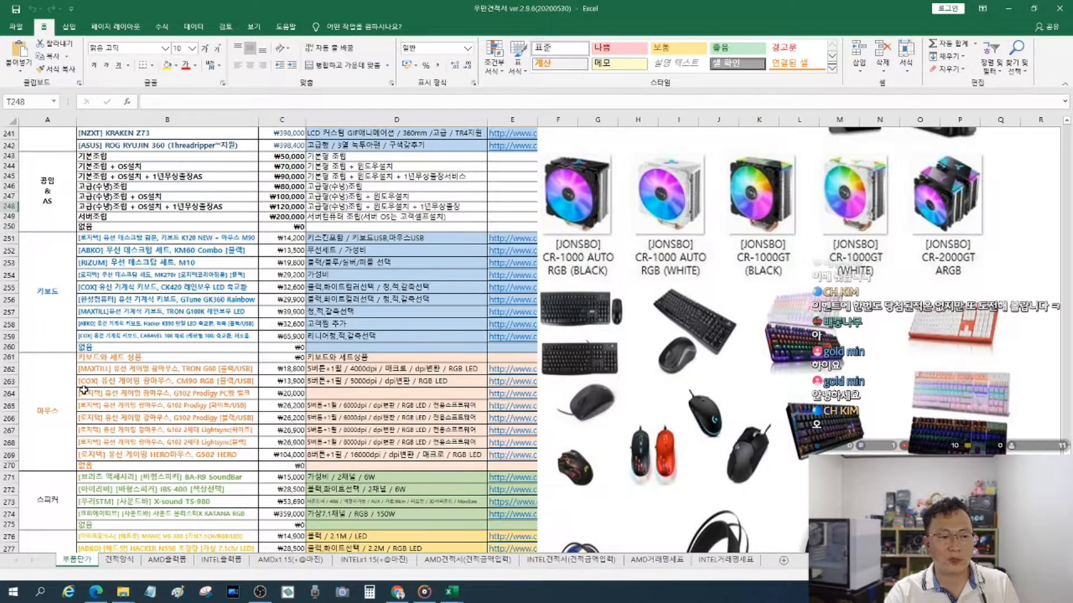
scroll(89, 391, "down", 3)
scroll(100, 412, "down", 4)
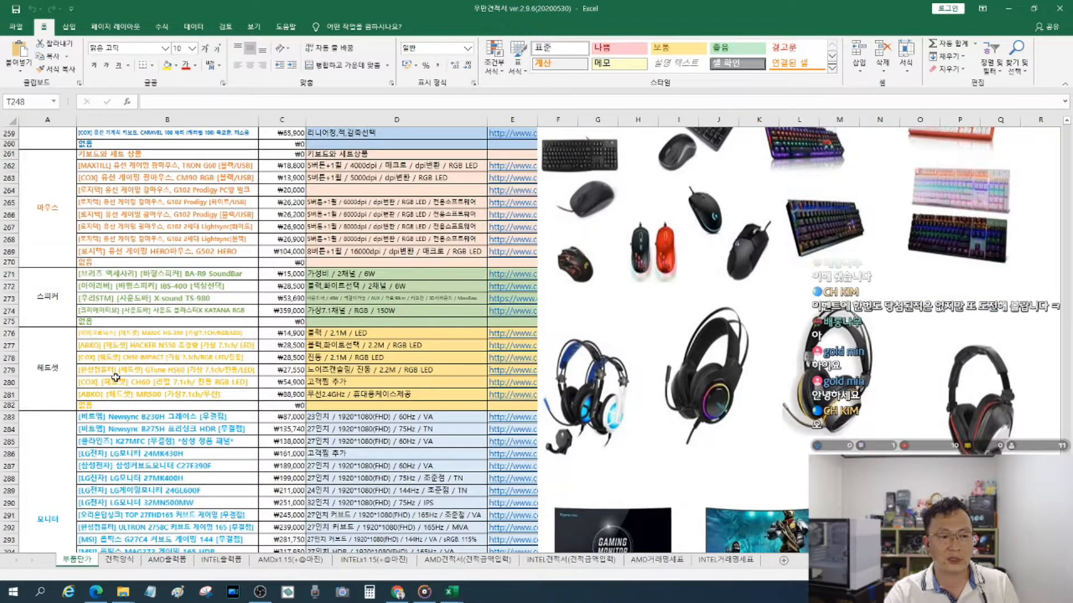
scroll(112, 392, "down", 3)
scroll(96, 394, "down", 4)
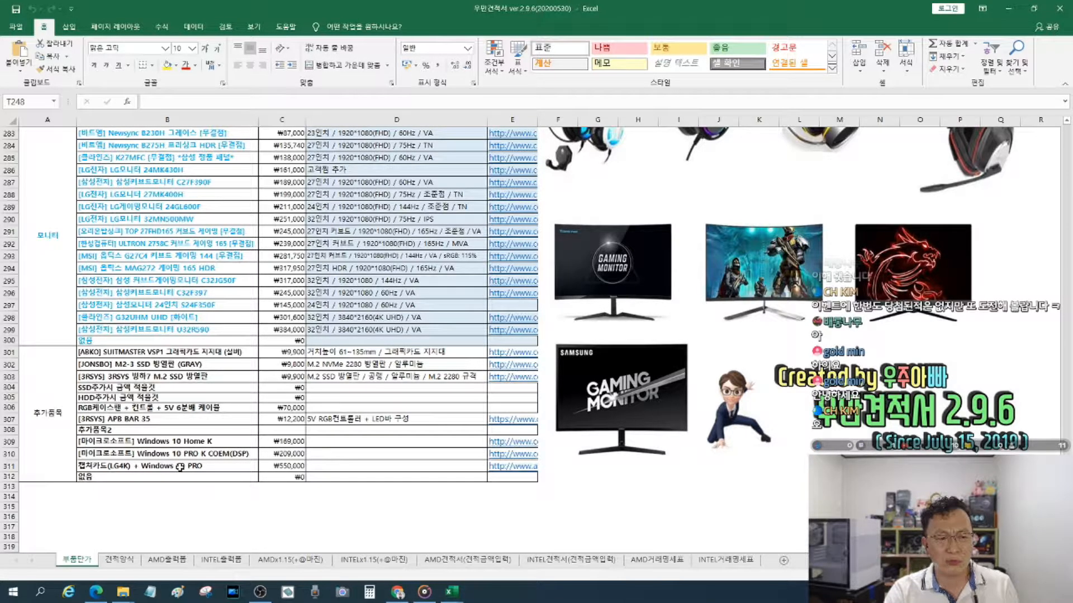
Step: Compare the 추가품목 entry on the 견적양식 sheet with the 캡처카드(LG4K) + Windows 10 PRO item and price on 부품단가
left_click(120, 560)
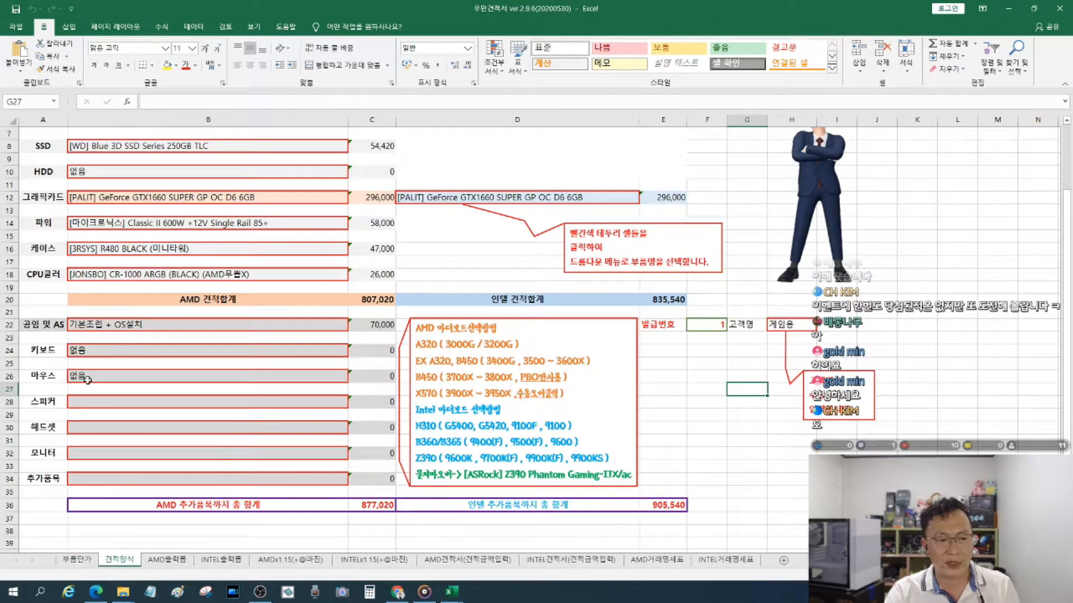
left_click(119, 480)
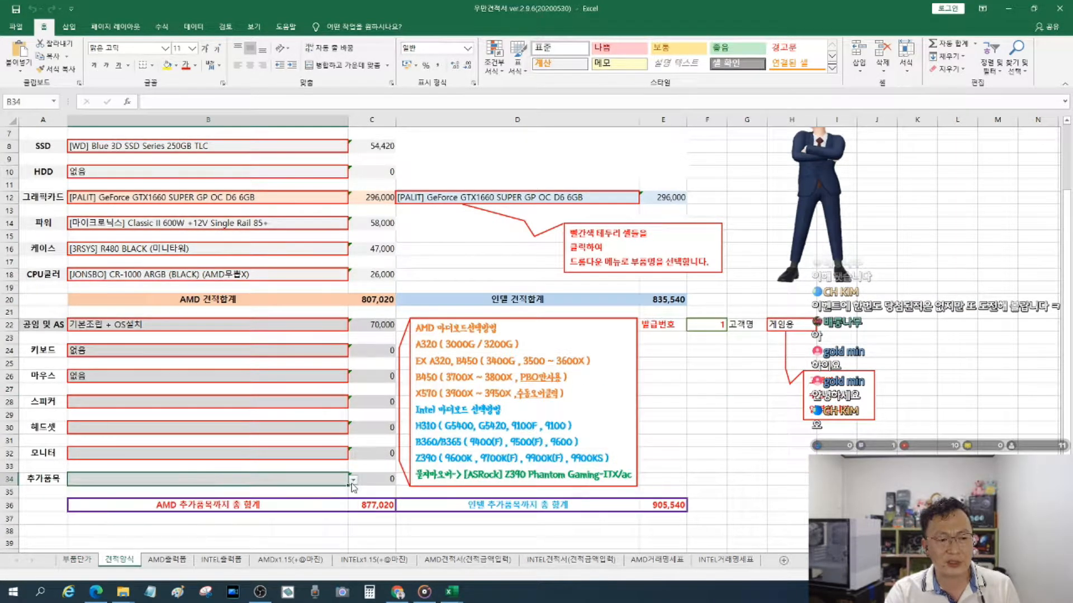
left_click(84, 560)
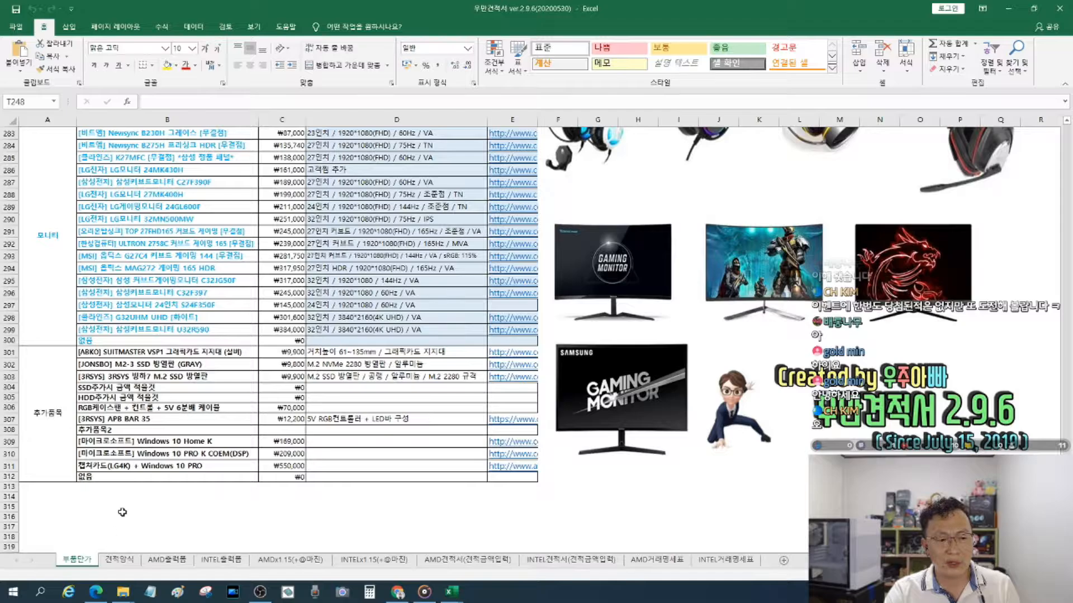
left_click(141, 468)
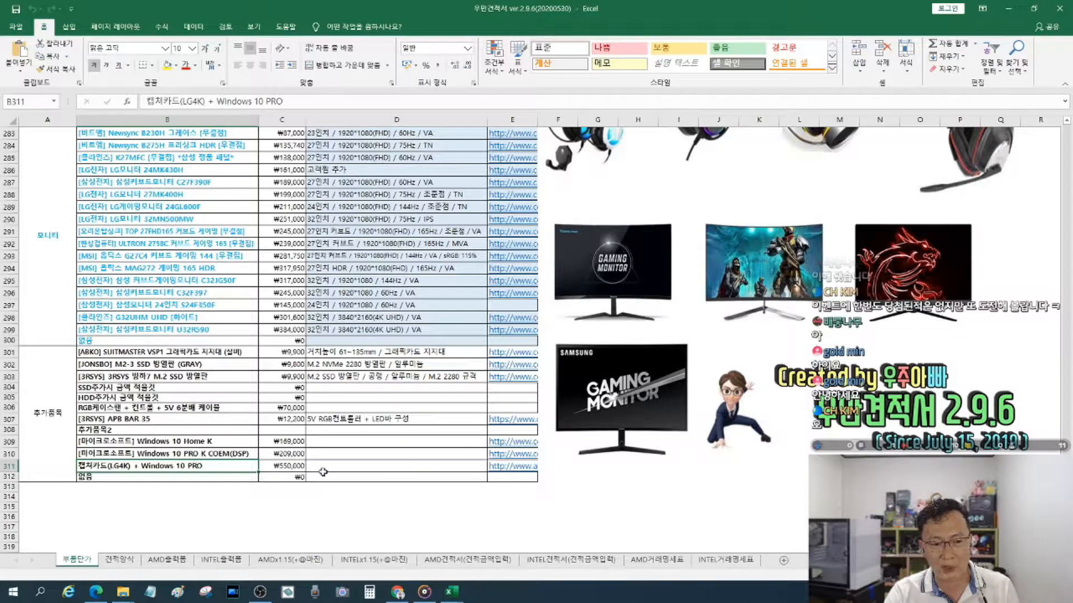
left_click(289, 466)
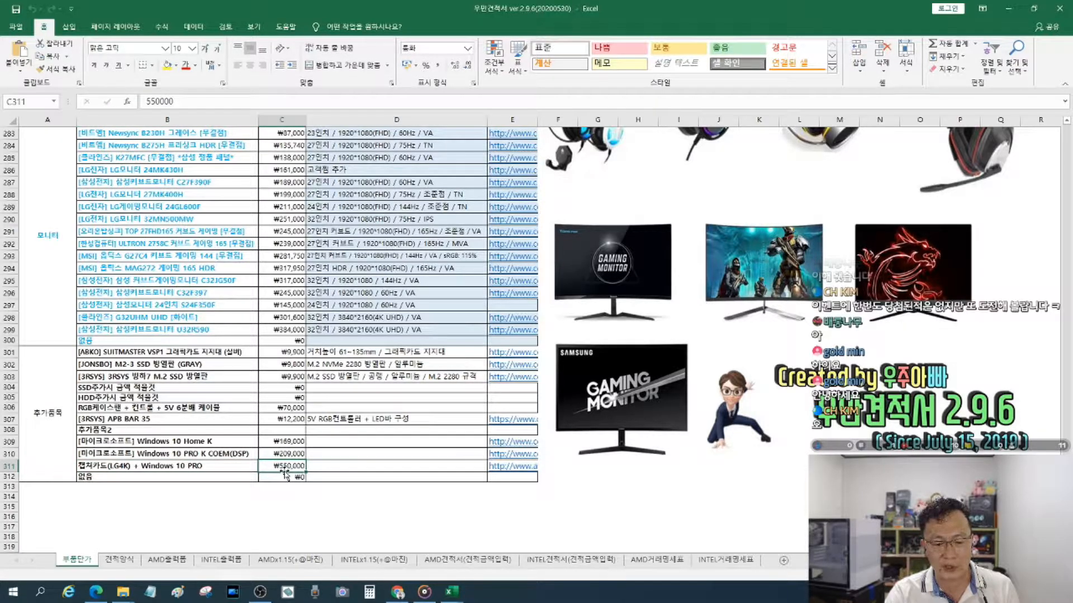
left_click(119, 560)
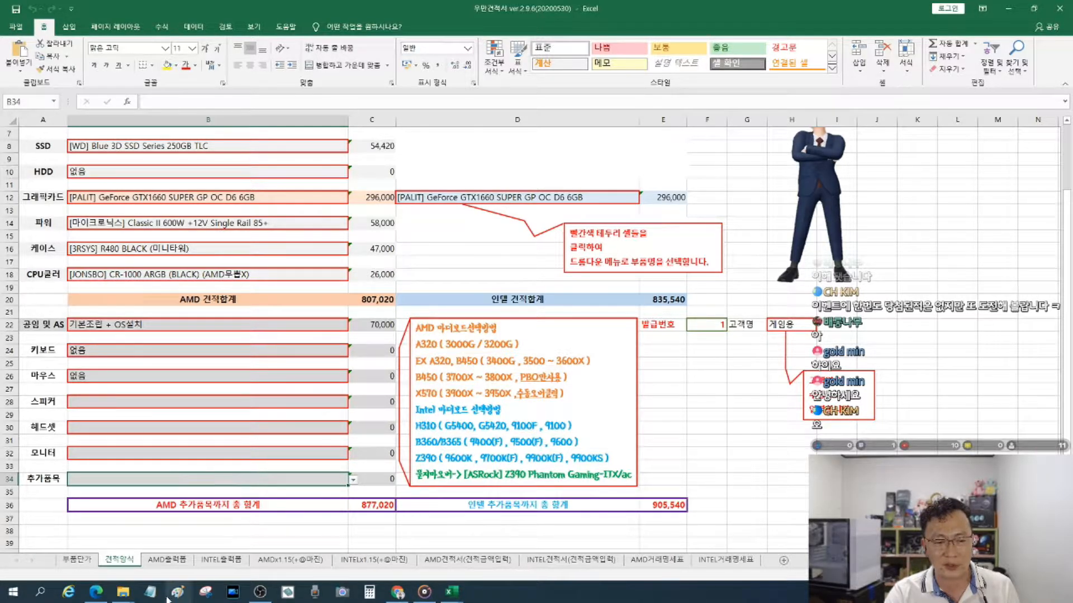
left_click(84, 560)
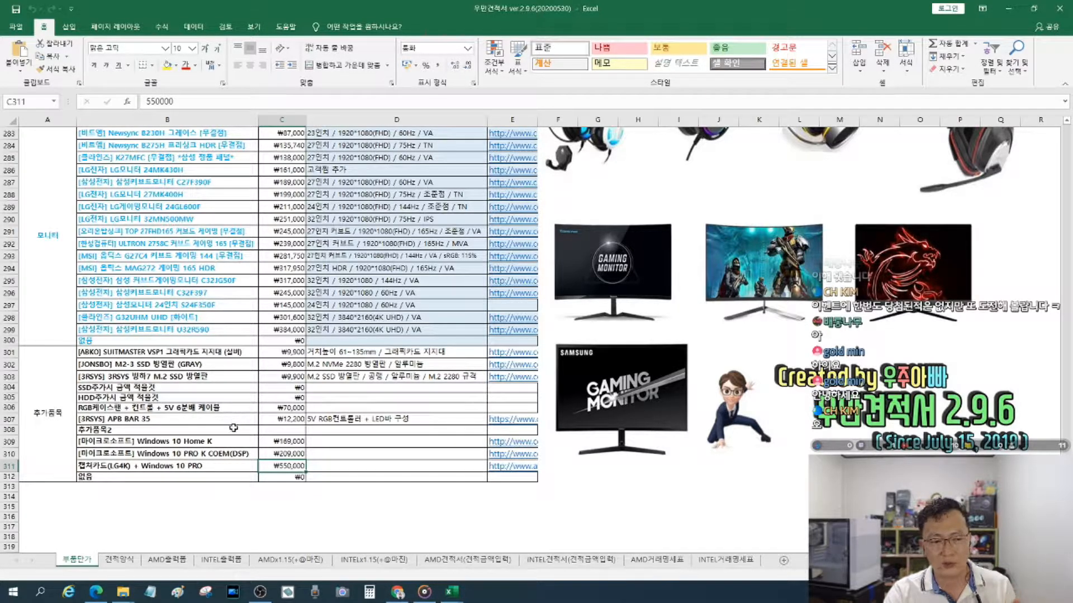
Step: Set the 공임 및 AS entry on the 견적양식 sheet to 없음
left_click(119, 560)
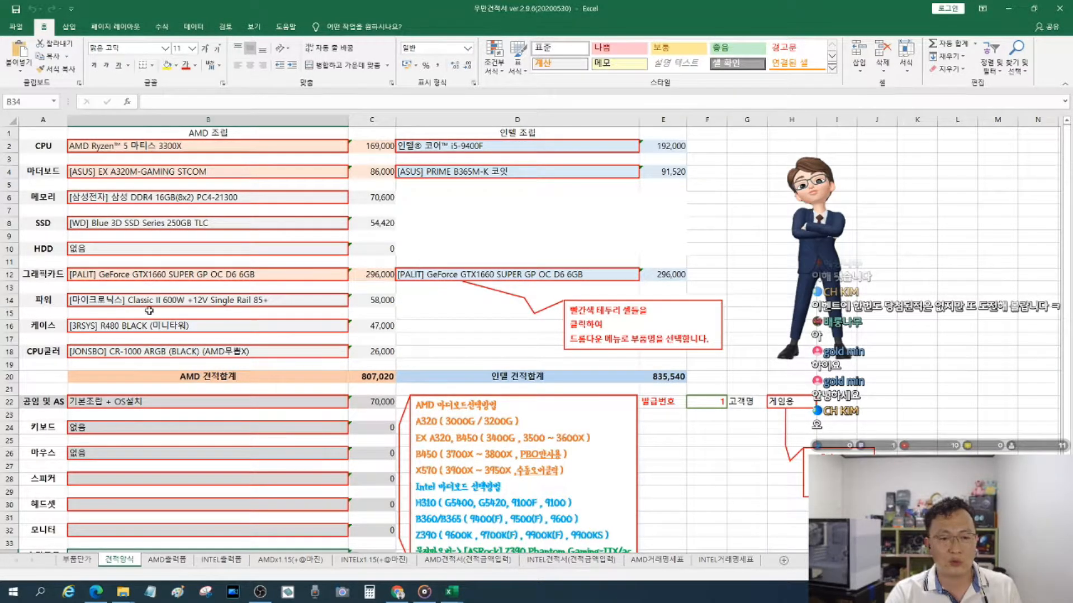
left_click(255, 404)
left_click(353, 403)
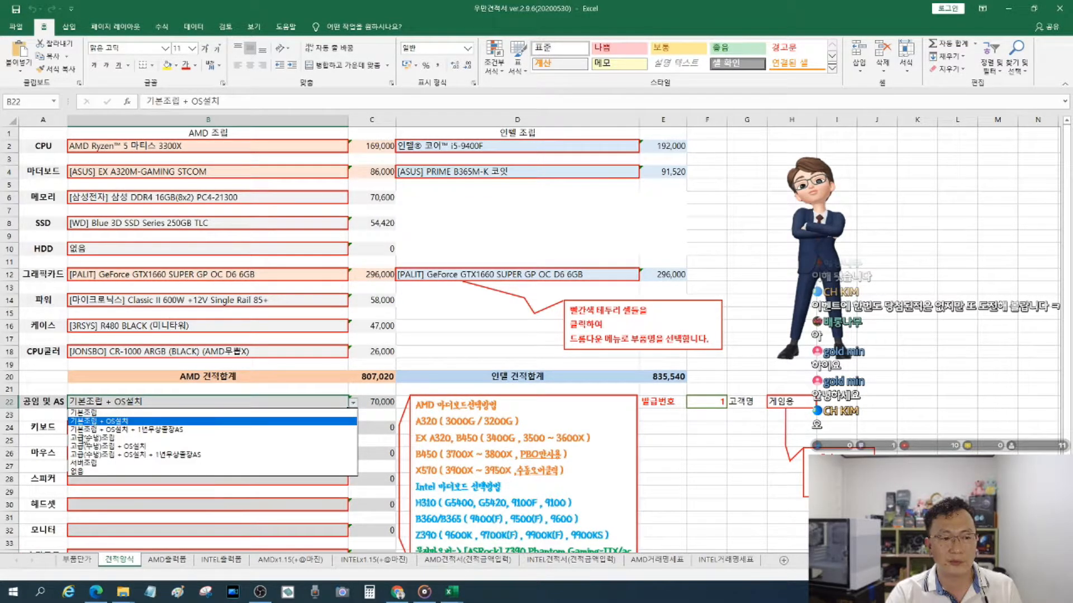
left_click(88, 473)
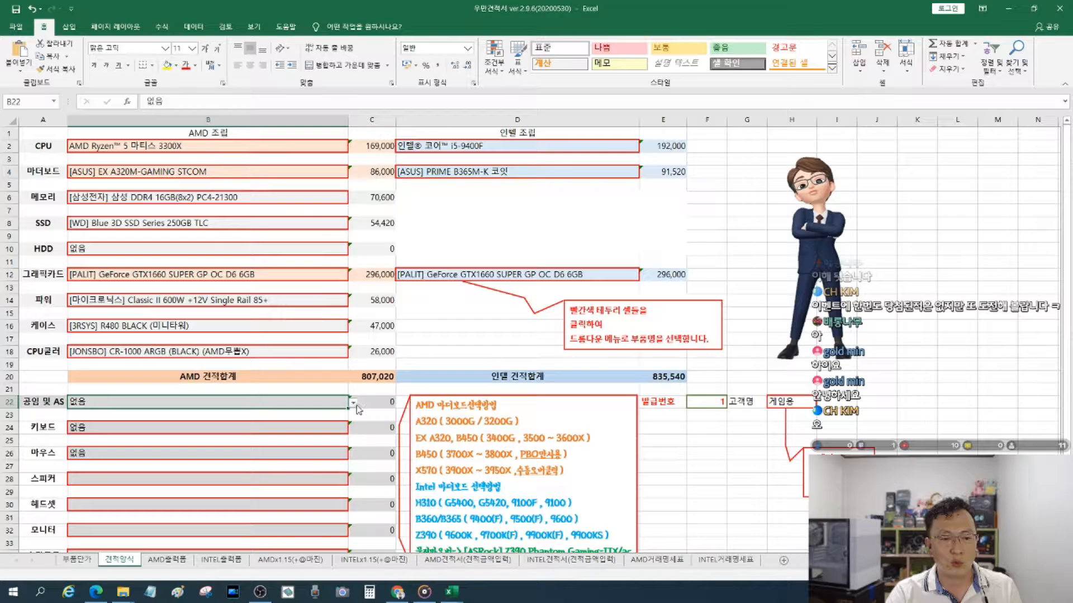
Step: Switch the 공임 및 AS entry to 고급(수냉)조립 and set it back to 없음
left_click(353, 402)
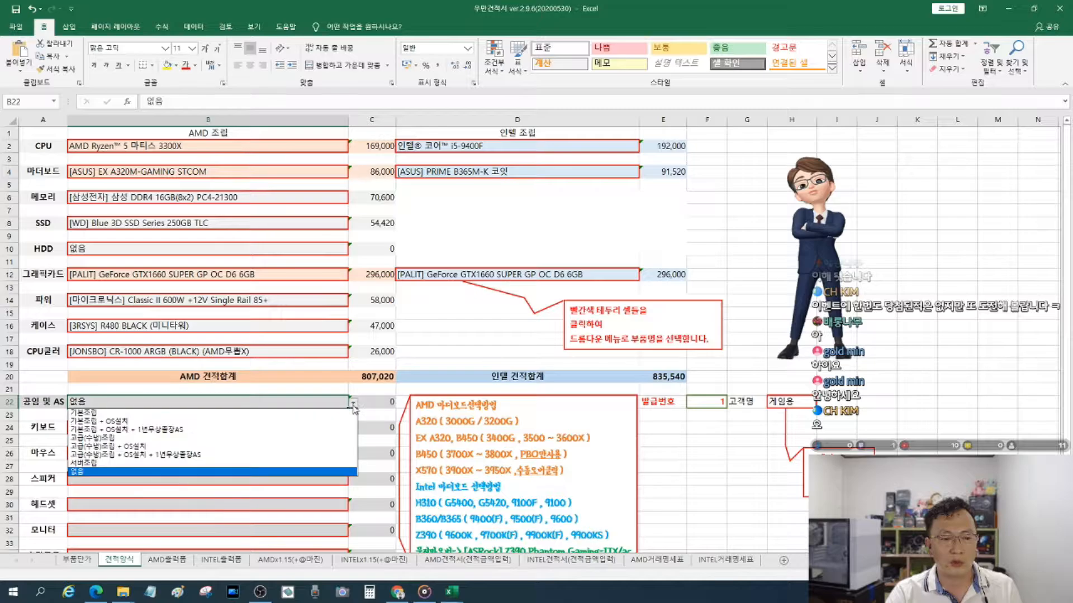
left_click(117, 439)
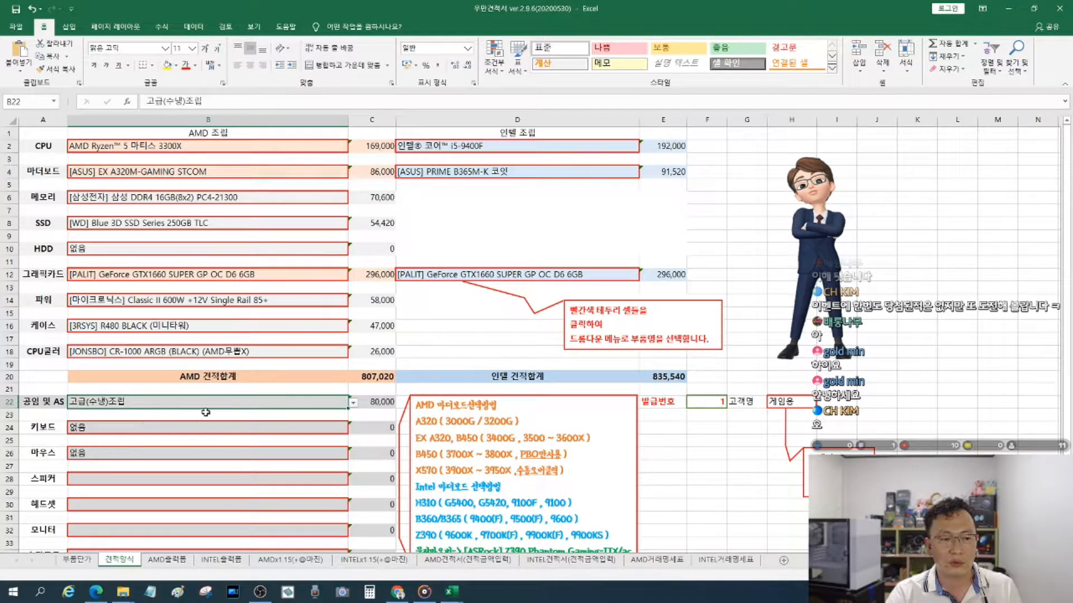
left_click(353, 404)
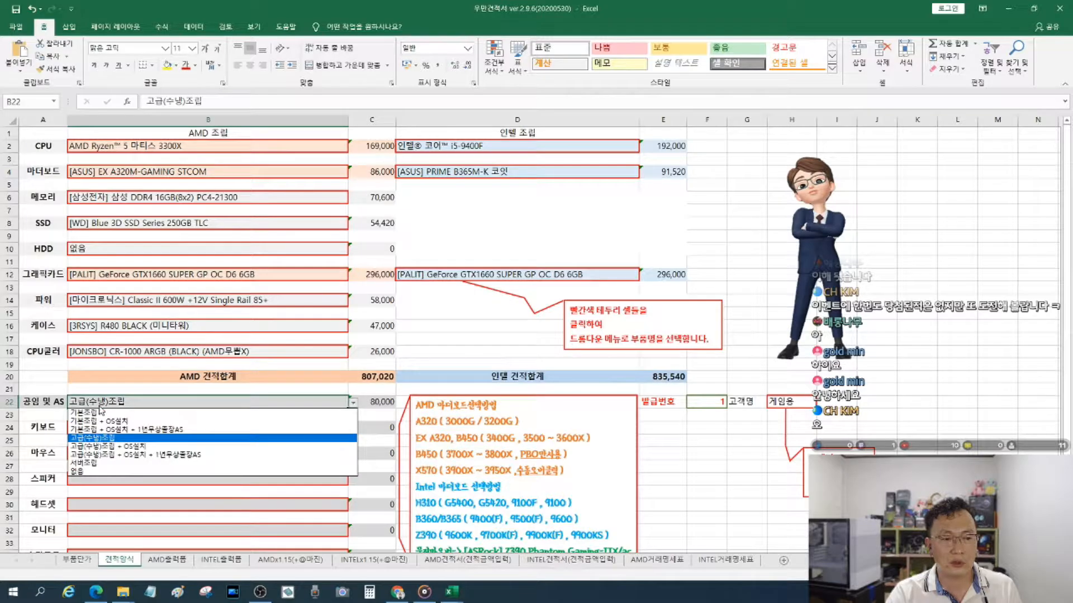
left_click(90, 472)
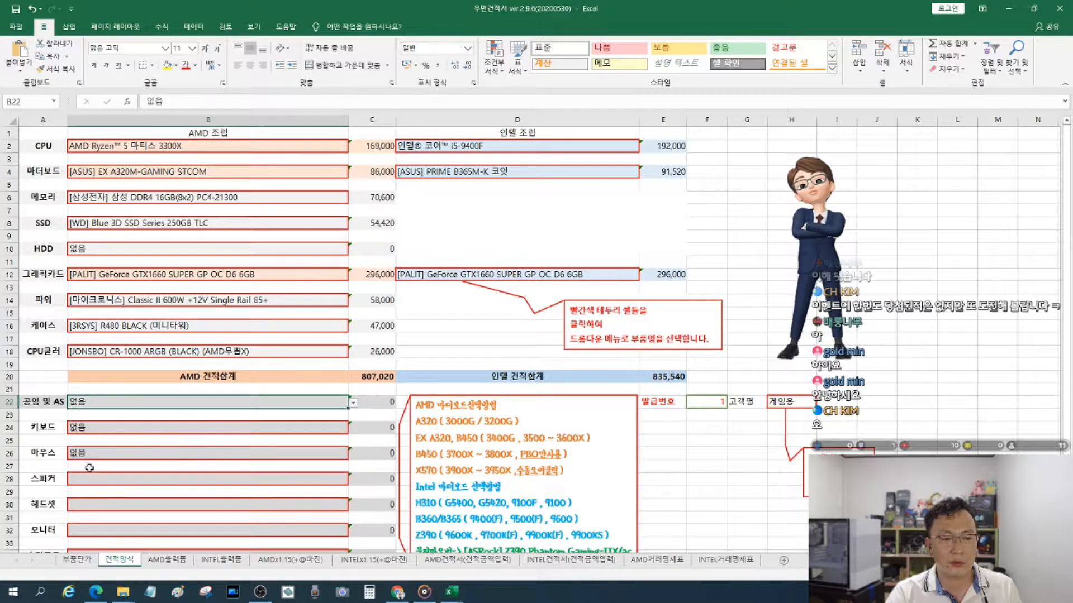
Step: Look at the AMD출력폼 and INTEL출력폼 estimate sheets and return to the 견적양식 sheet
left_click(167, 560)
left_click(217, 564)
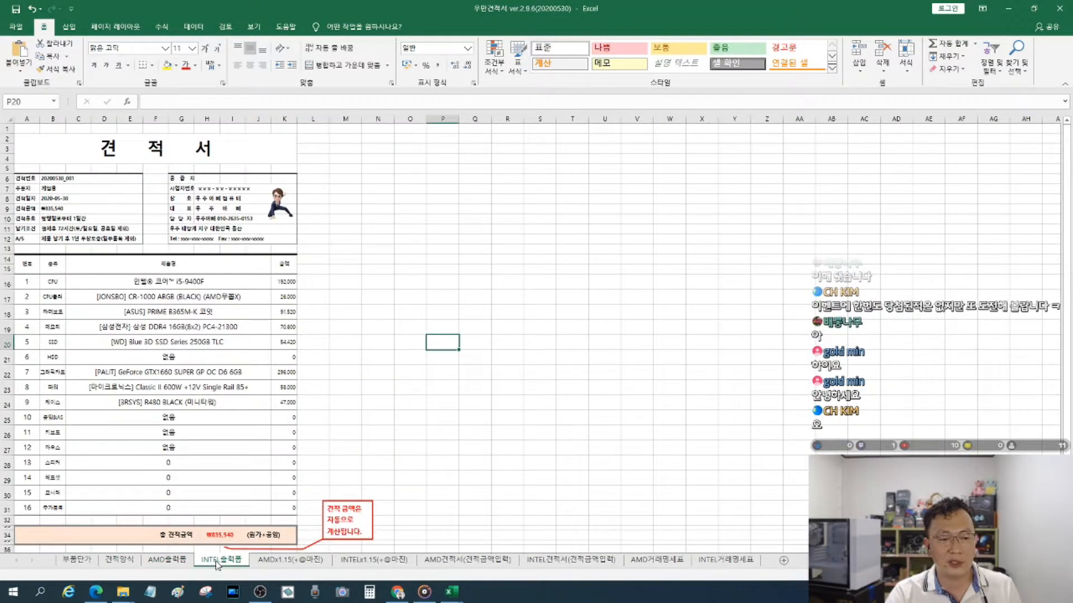
left_click(119, 560)
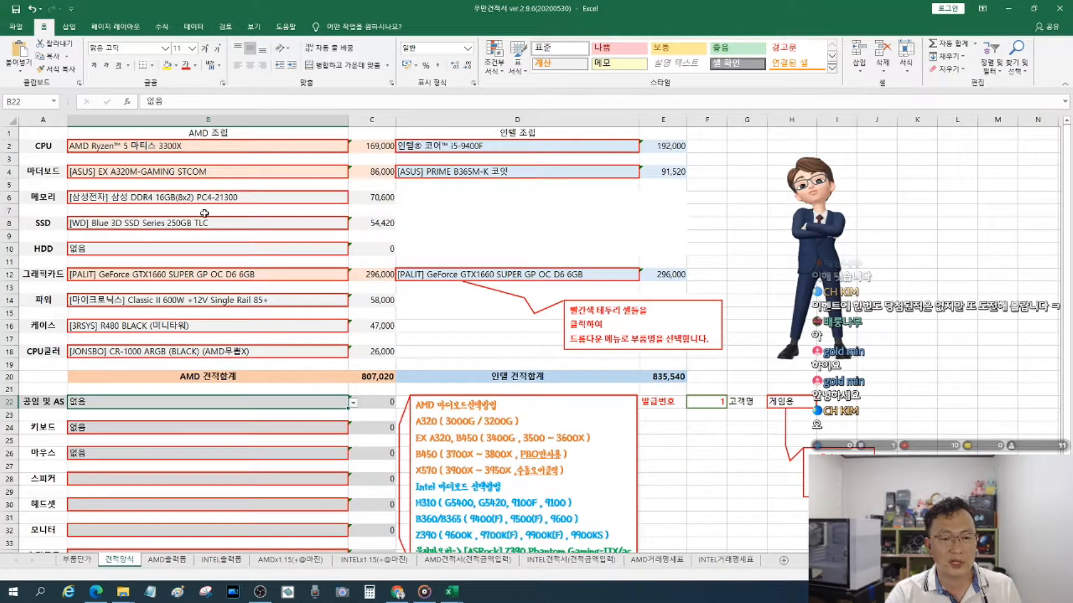
Step: Compare the AMD출력폼 and INTEL출력폼 estimate sheets
left_click(172, 564)
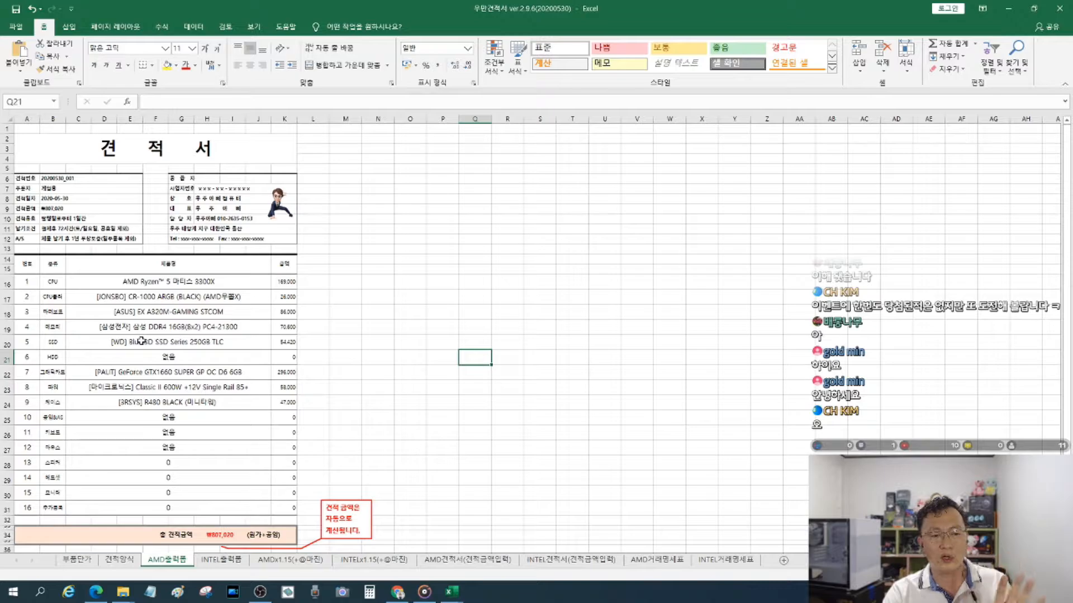
left_click(222, 565)
left_click(163, 566)
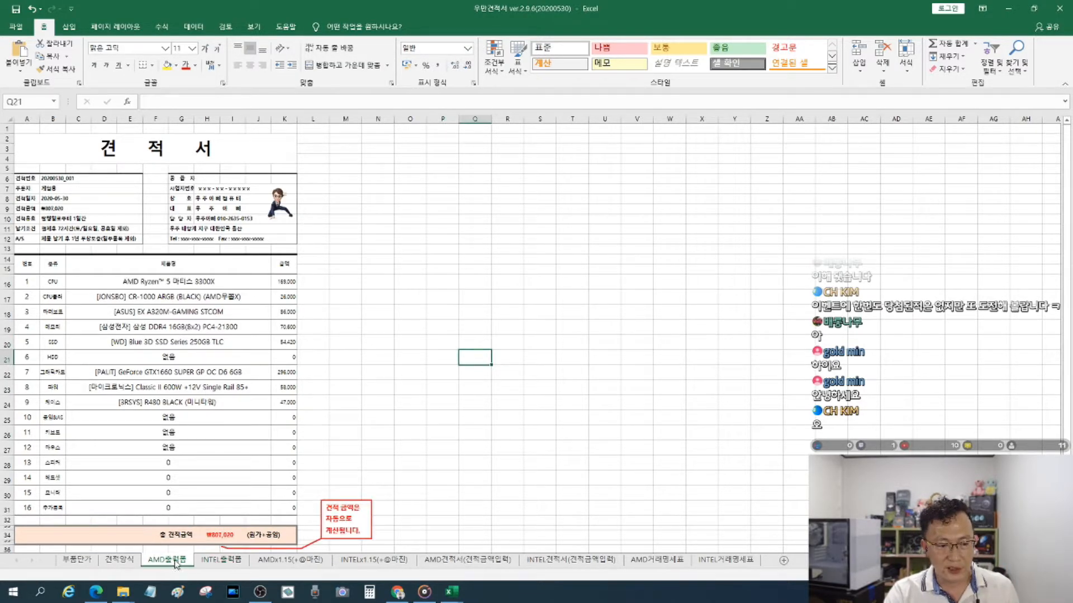
left_click(206, 564)
left_click(170, 563)
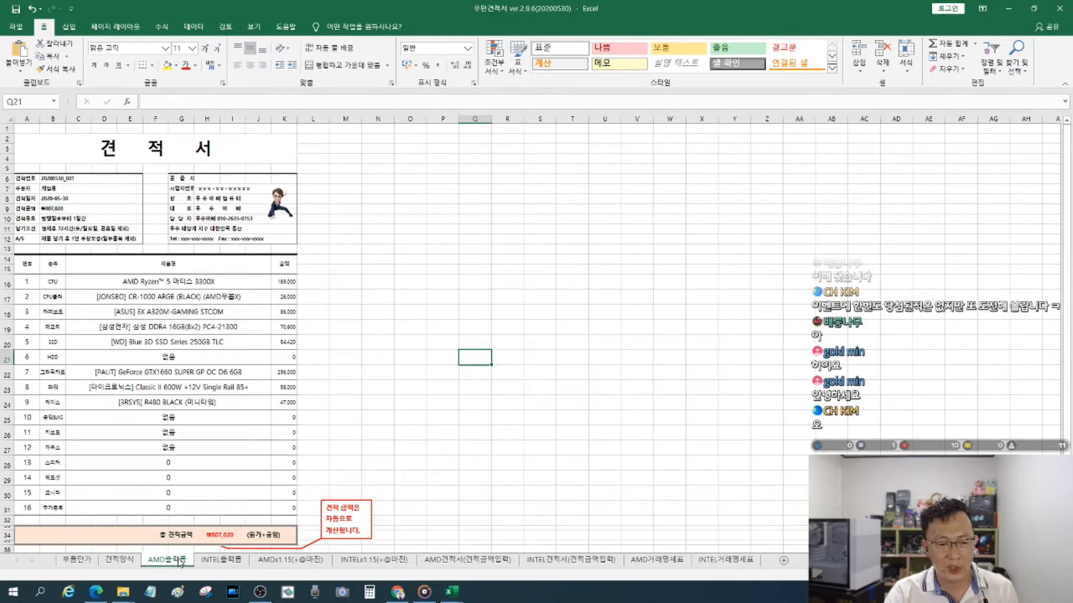
left_click(288, 560)
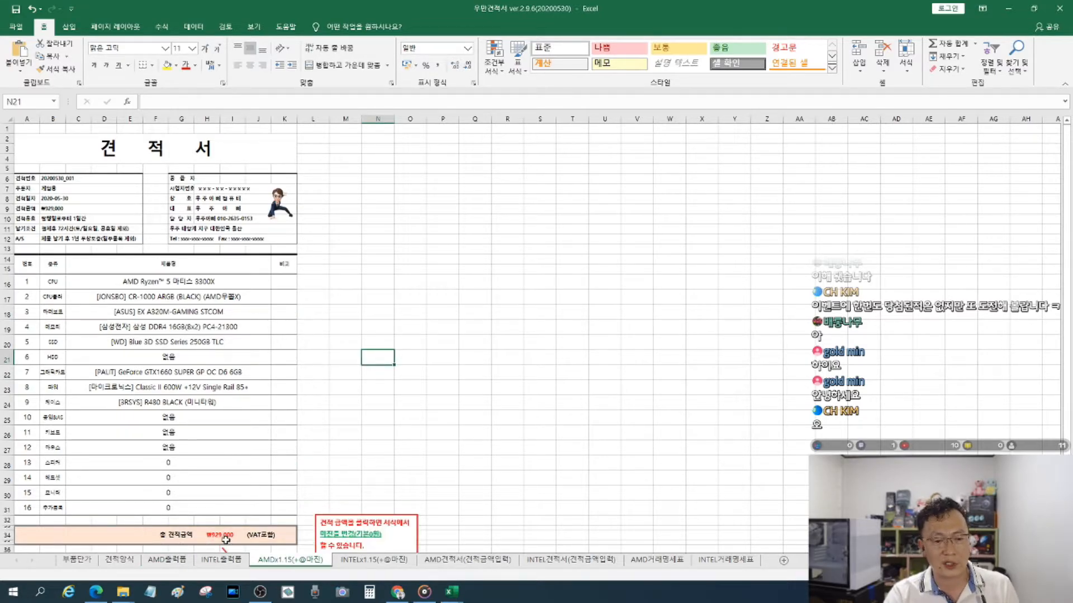
double_click(275, 101)
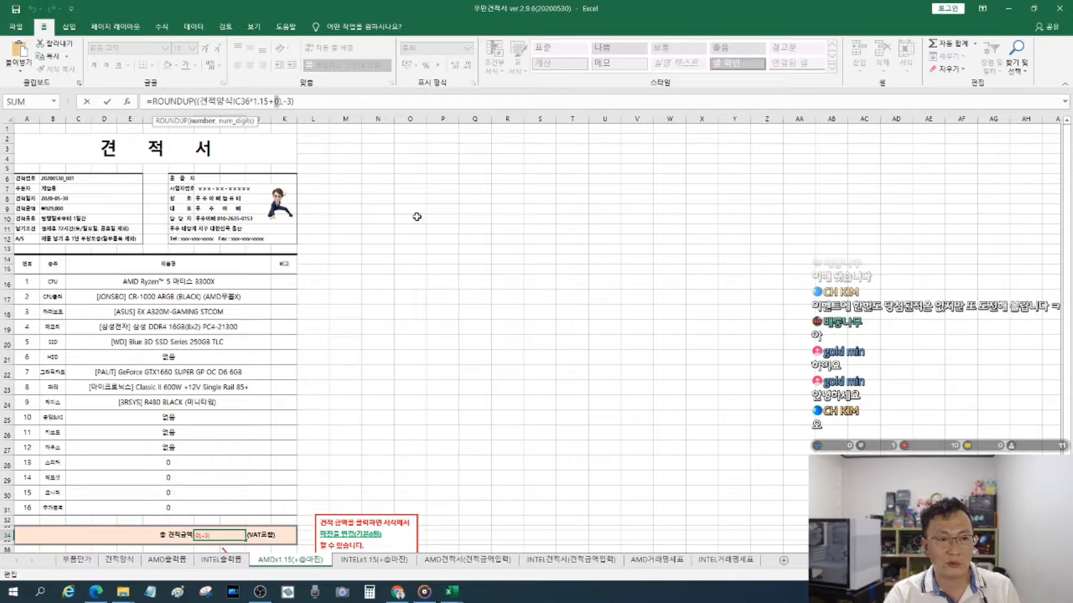
left_click(425, 328)
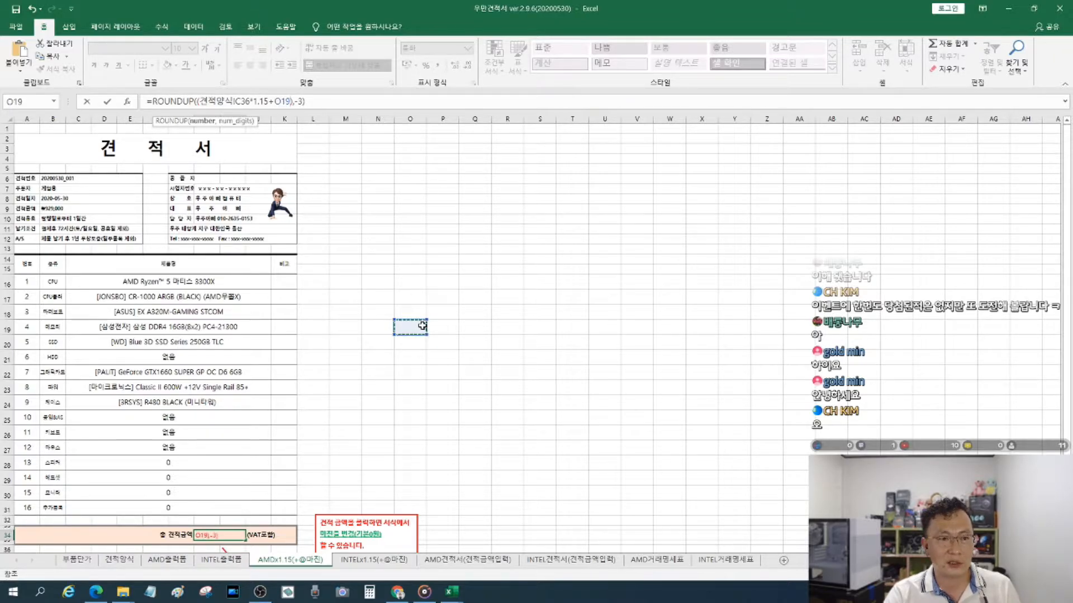
key("Return")
left_click(383, 561)
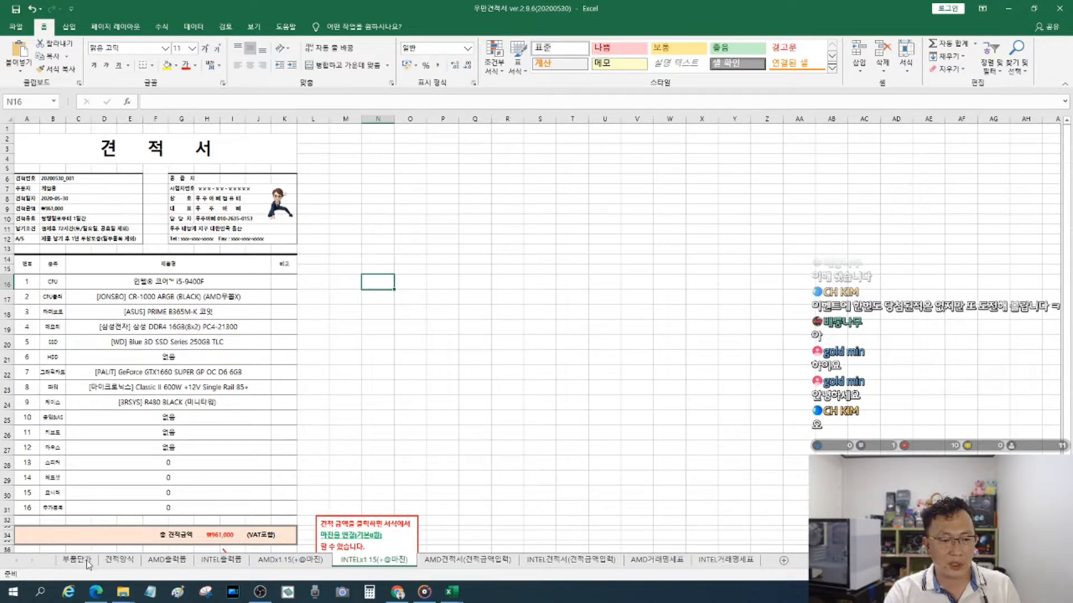
left_click(451, 561)
left_click(217, 534)
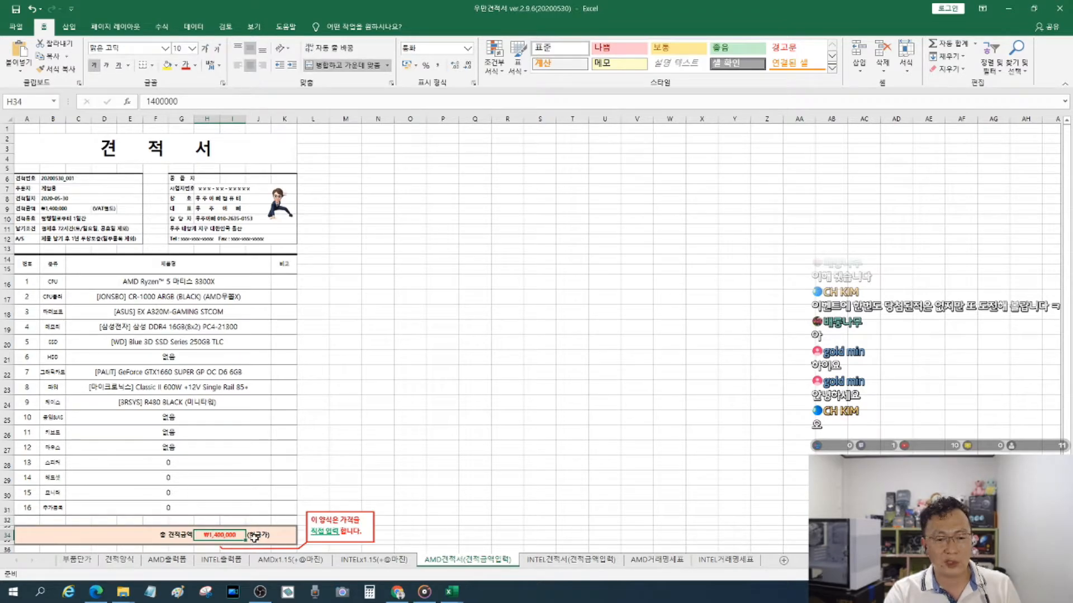
Step: Set the 총 견적금액 on the INTEL견적서(견적금액입력) sheet to 1000000
left_click(563, 560)
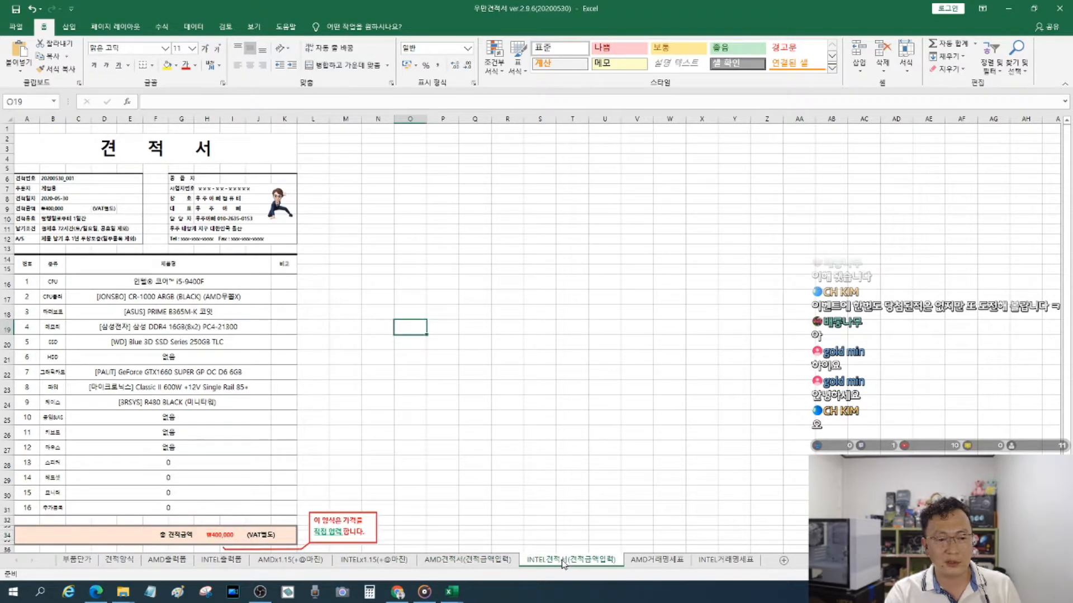
left_click(224, 536)
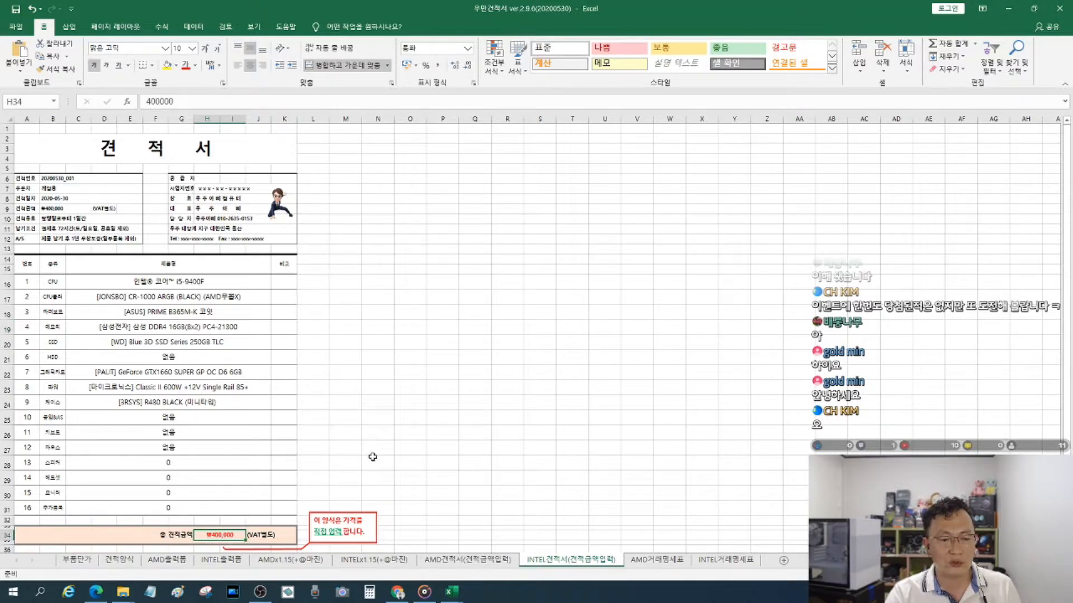
type("1000000")
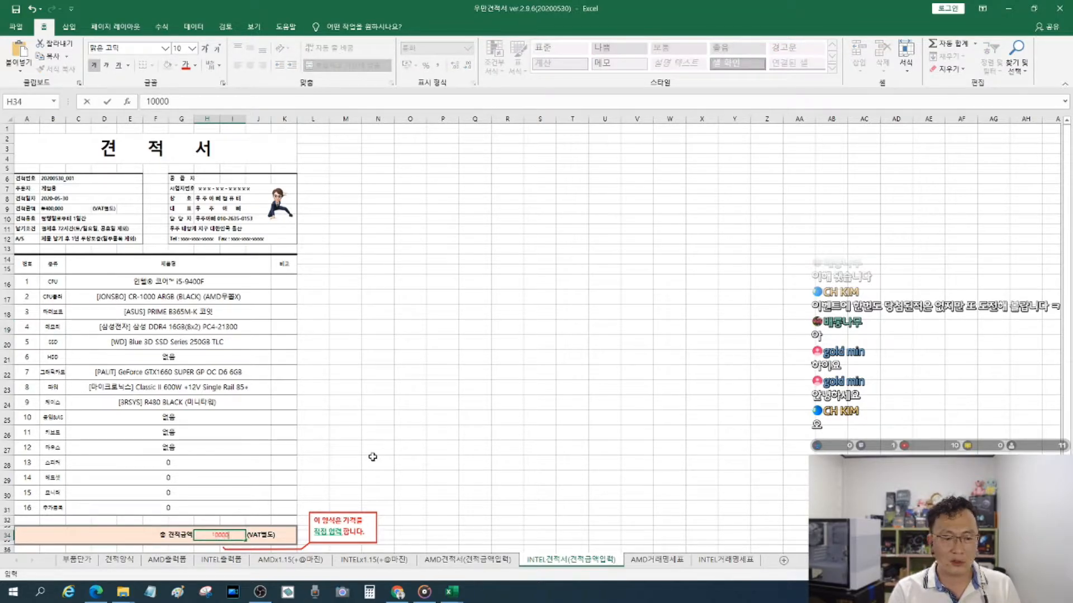
key("Return")
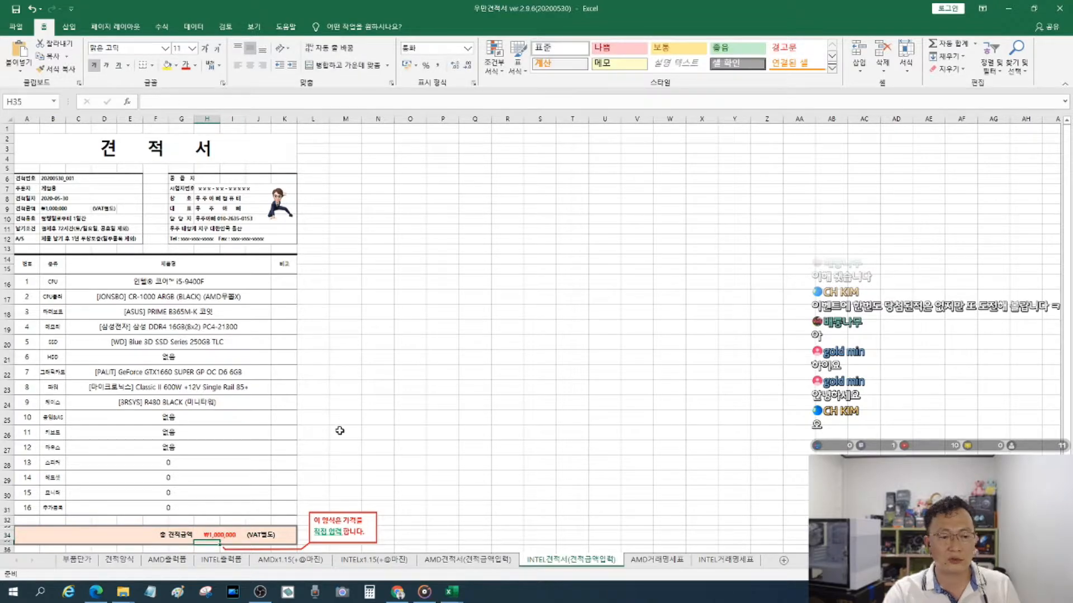
left_click(433, 418)
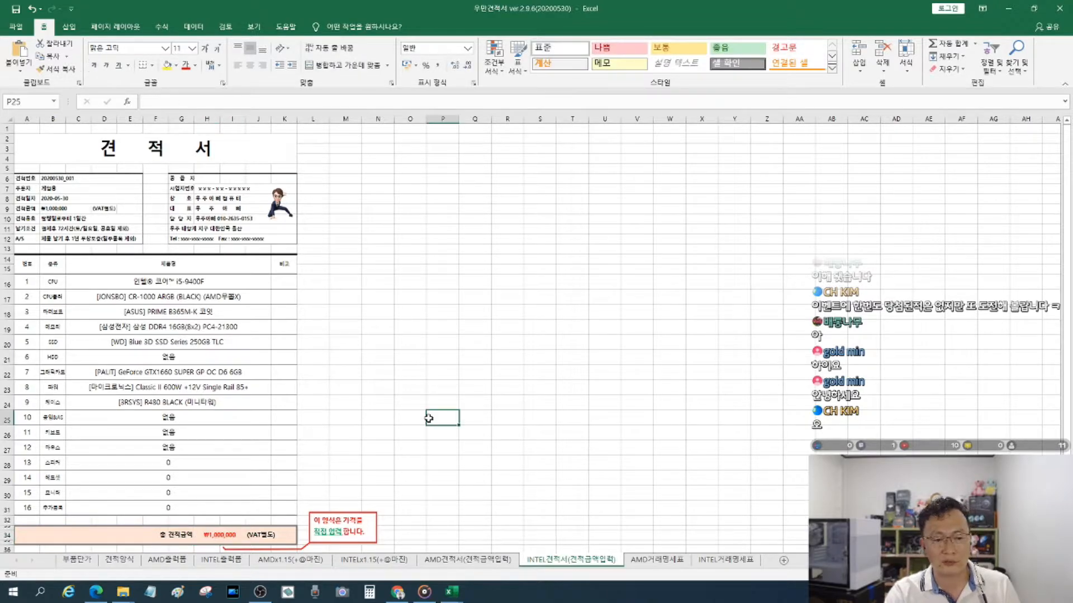
Step: Set the 총 견적금액 on the AMD견적서(견적금액입력) sheet to 1,000,000
left_click(484, 567)
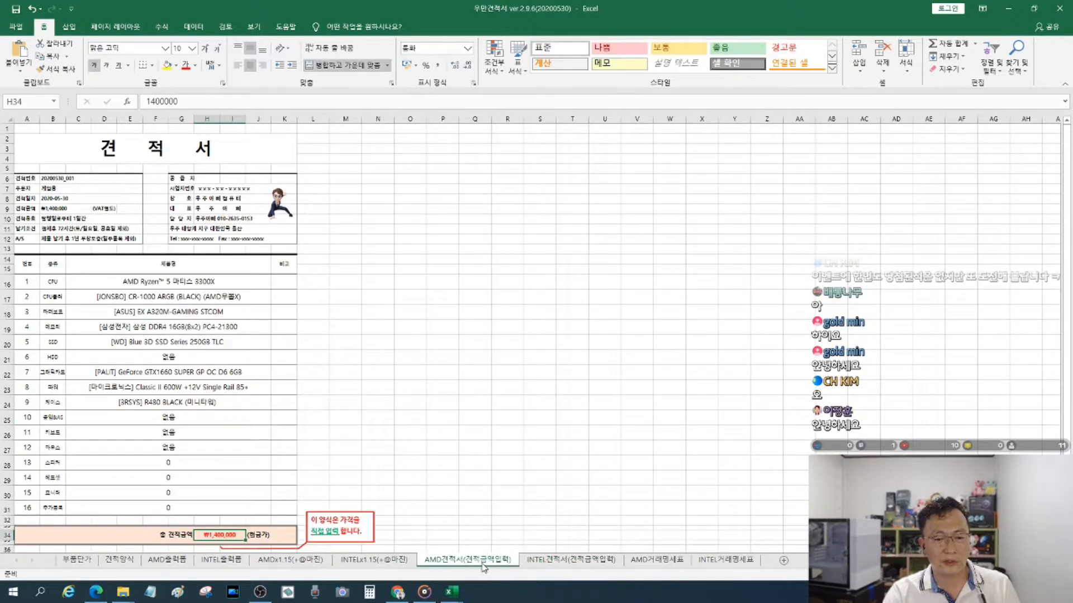
left_click(573, 566)
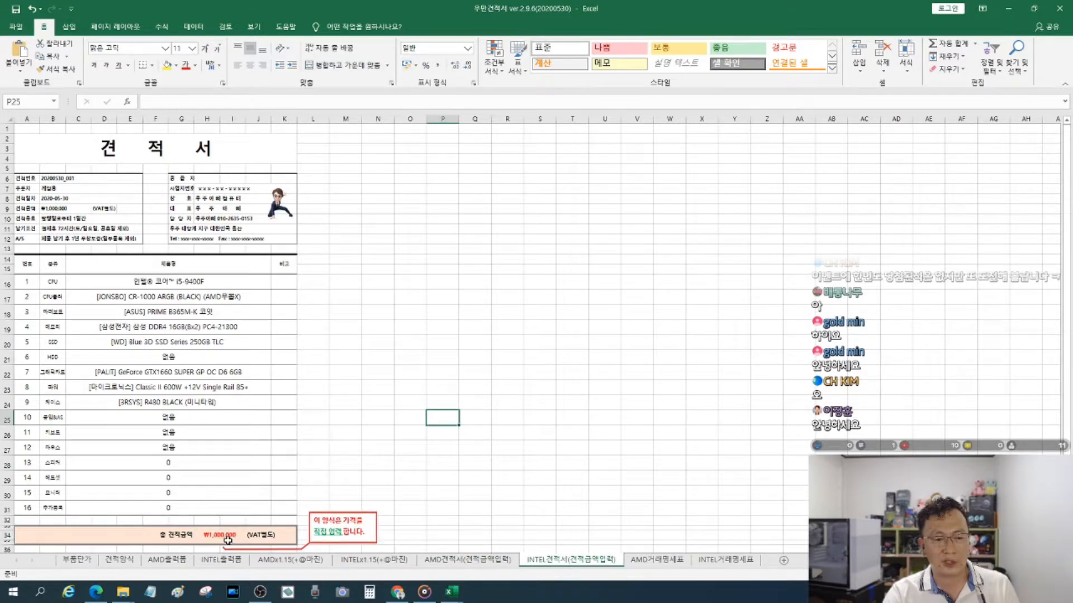
left_click(510, 565)
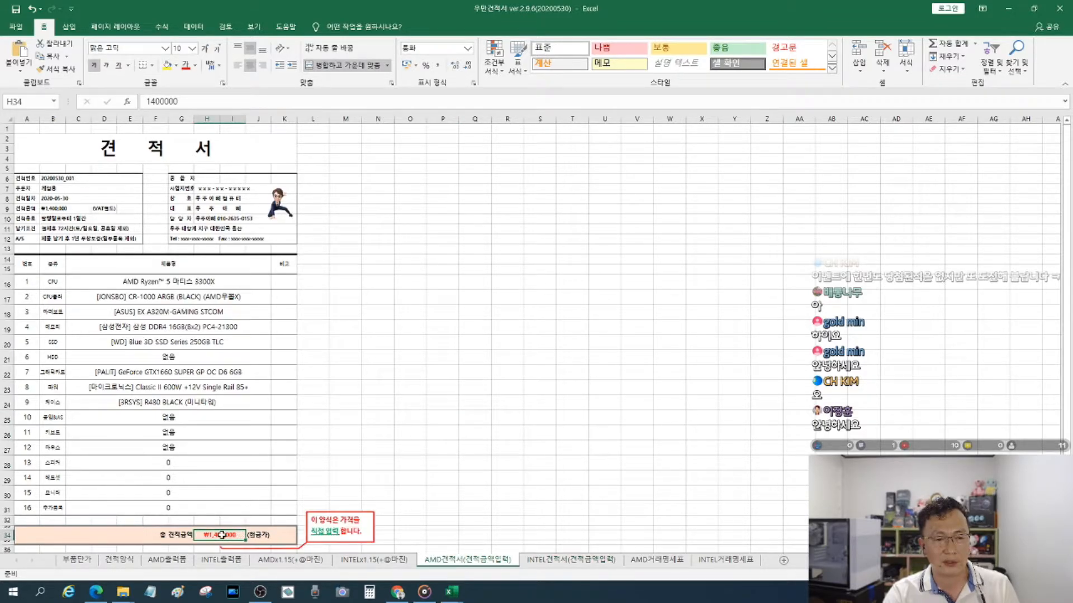
type("1,00")
type("0,000")
key("Return")
left_click(476, 442)
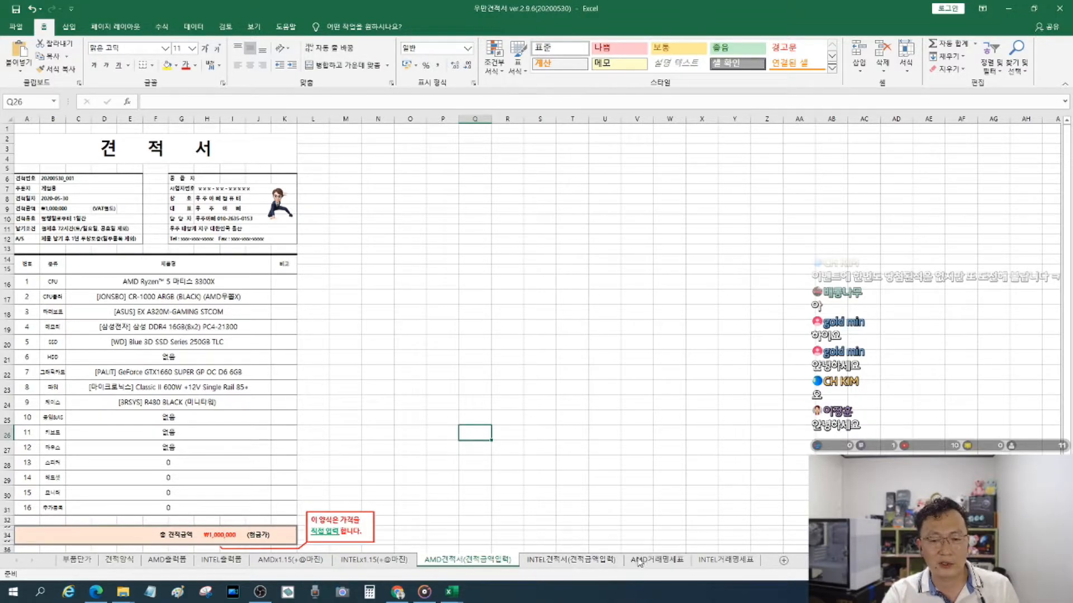
Step: Look at the AMD거래명세표 and INTEL거래명세표 sheets and go back to the beginning of the 부품단가 price list
left_click(655, 563)
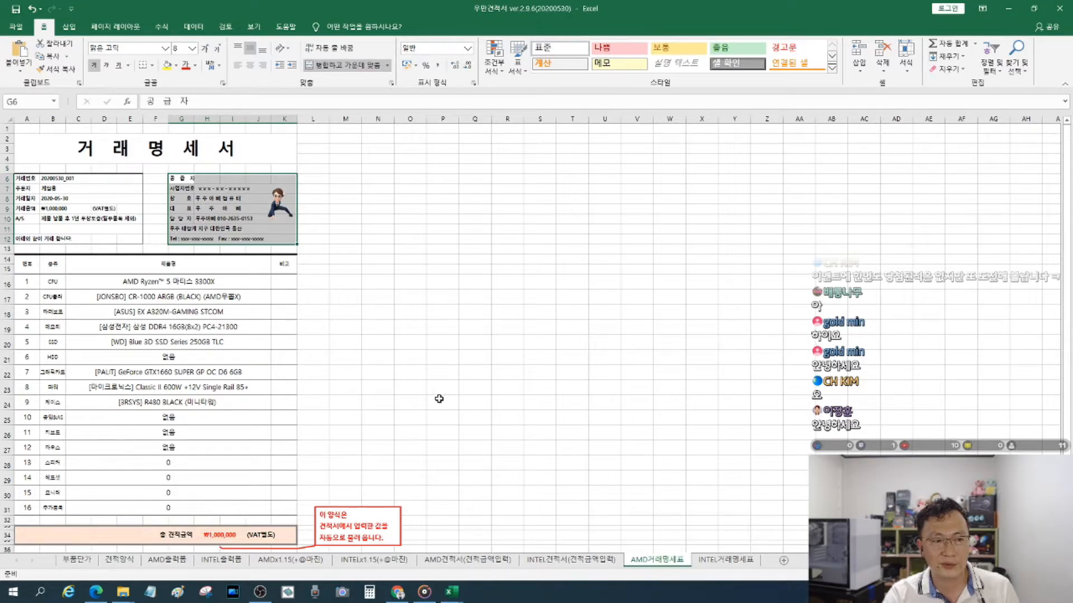
left_click(732, 561)
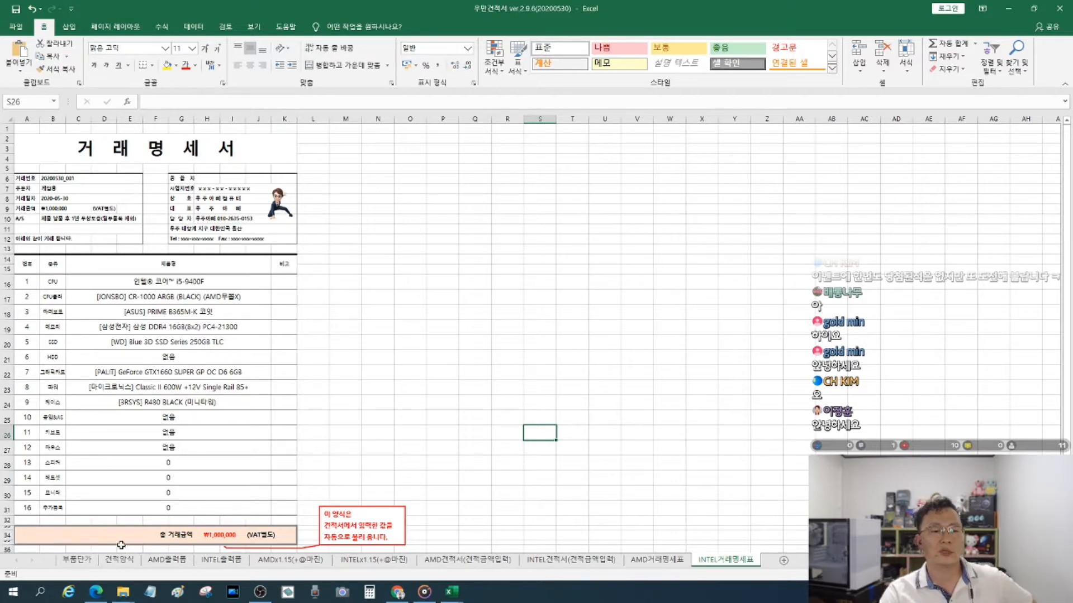
left_click(78, 559)
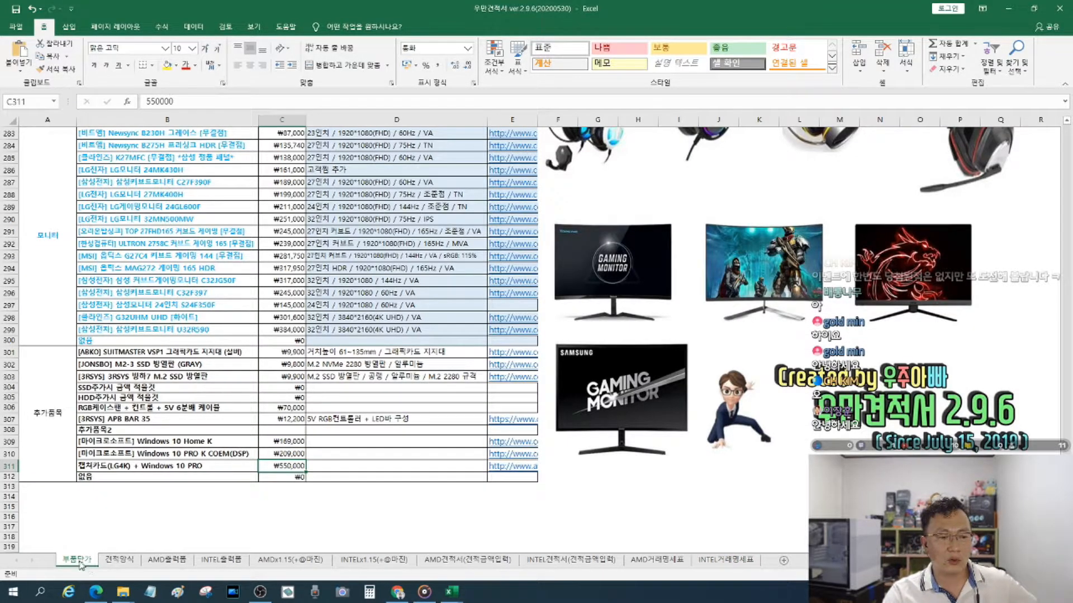
scroll(136, 463, "up", 20)
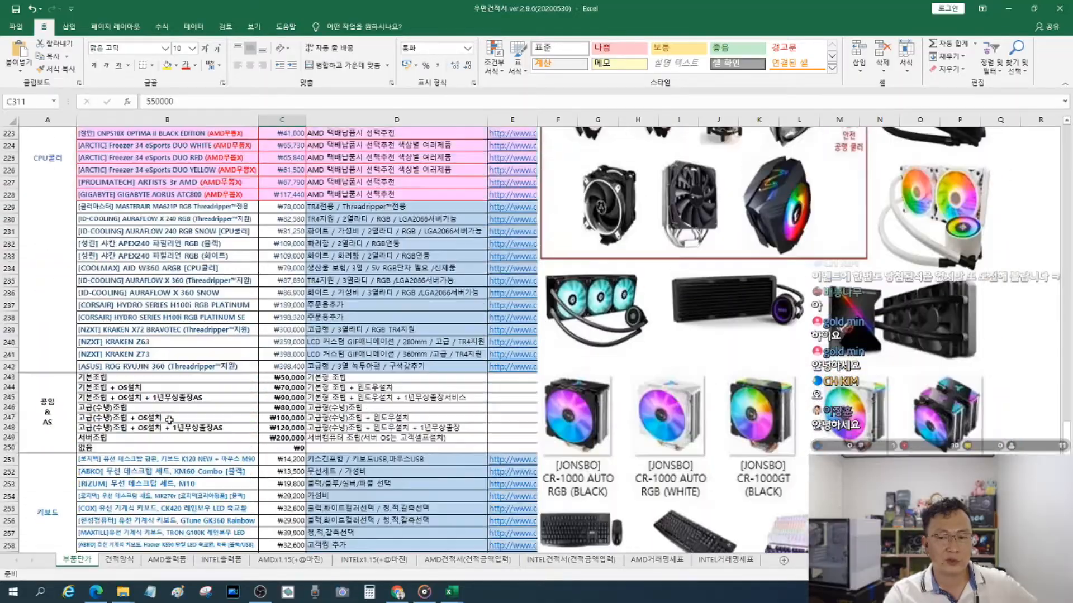
scroll(167, 420, "up", 20)
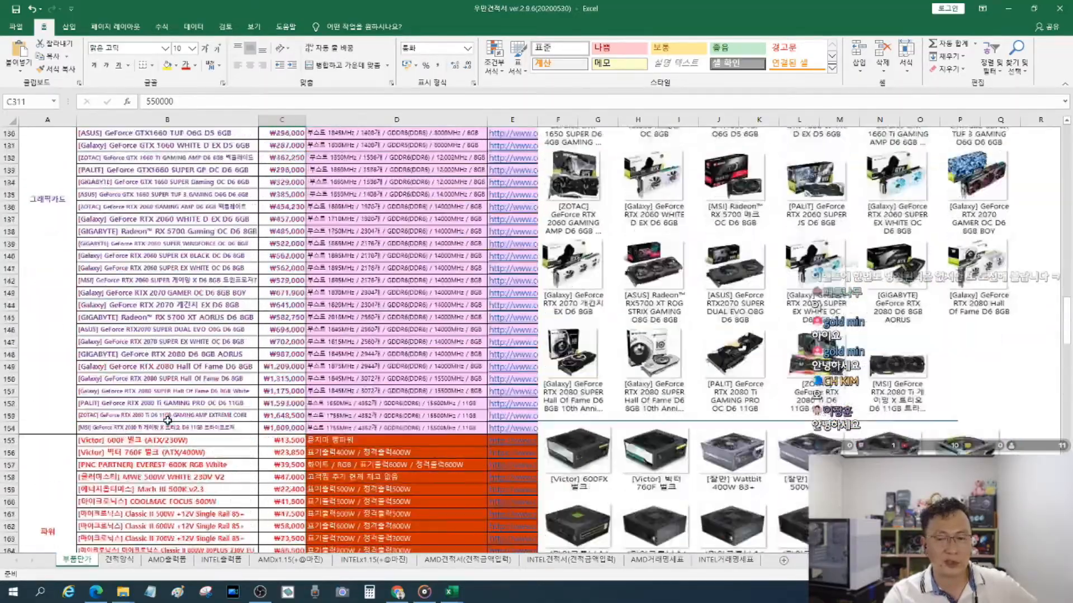
scroll(167, 420, "up", 20)
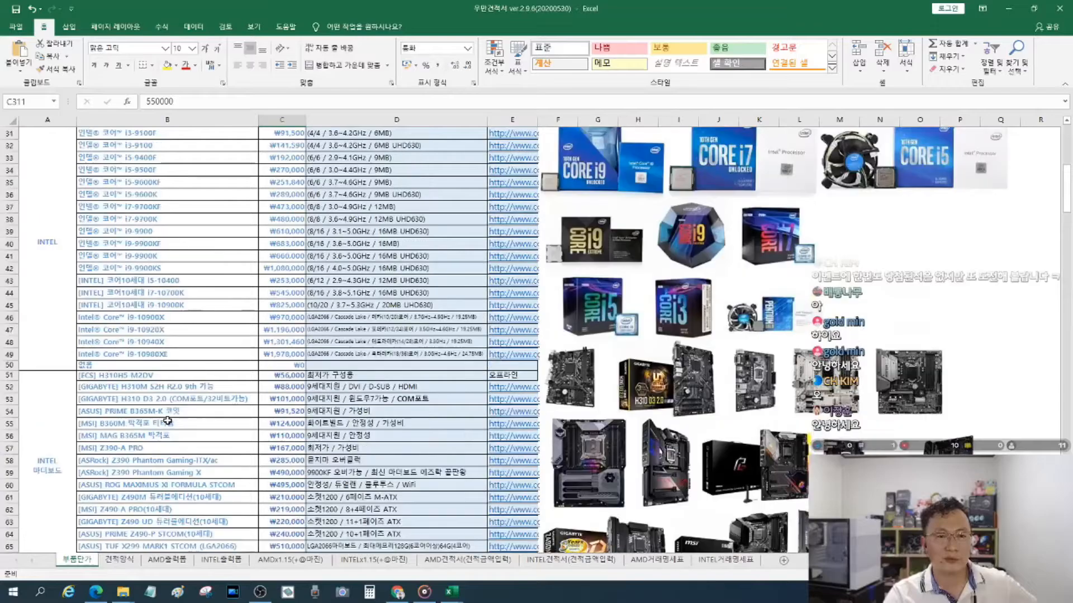
scroll(167, 420, "up", 6)
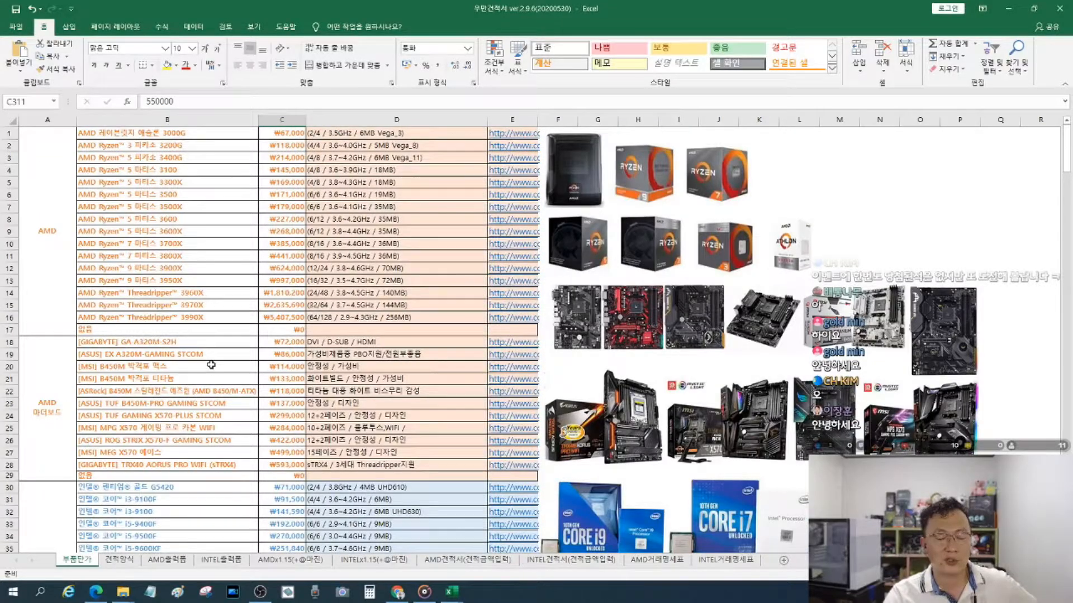
Step: Switch back and forth between the 견적양식 sheet and the 부품단가 price list
left_click(122, 560)
left_click(92, 560)
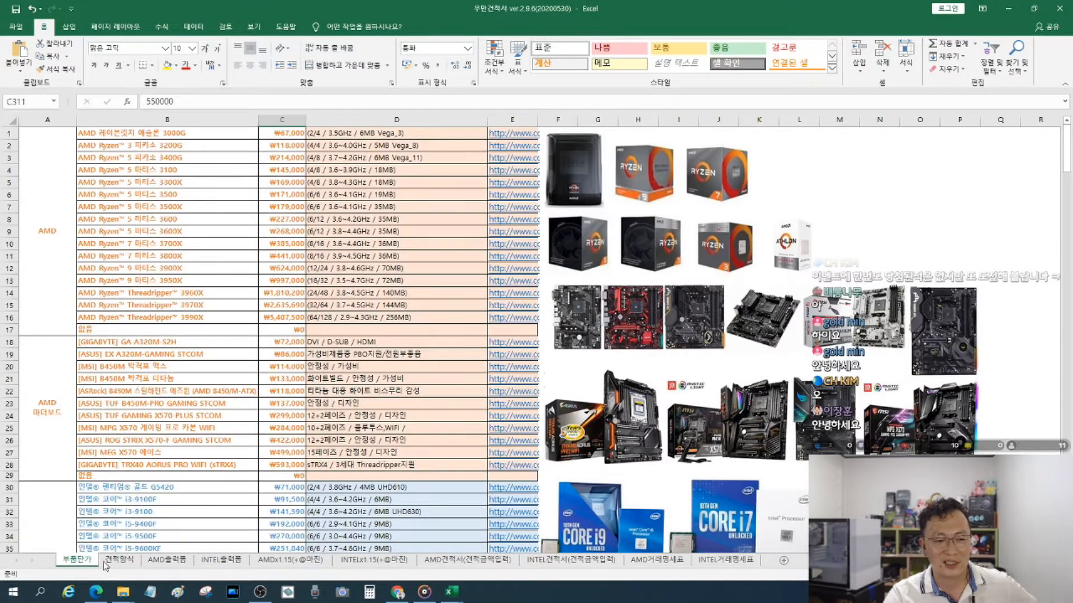
left_click(120, 561)
left_click(81, 563)
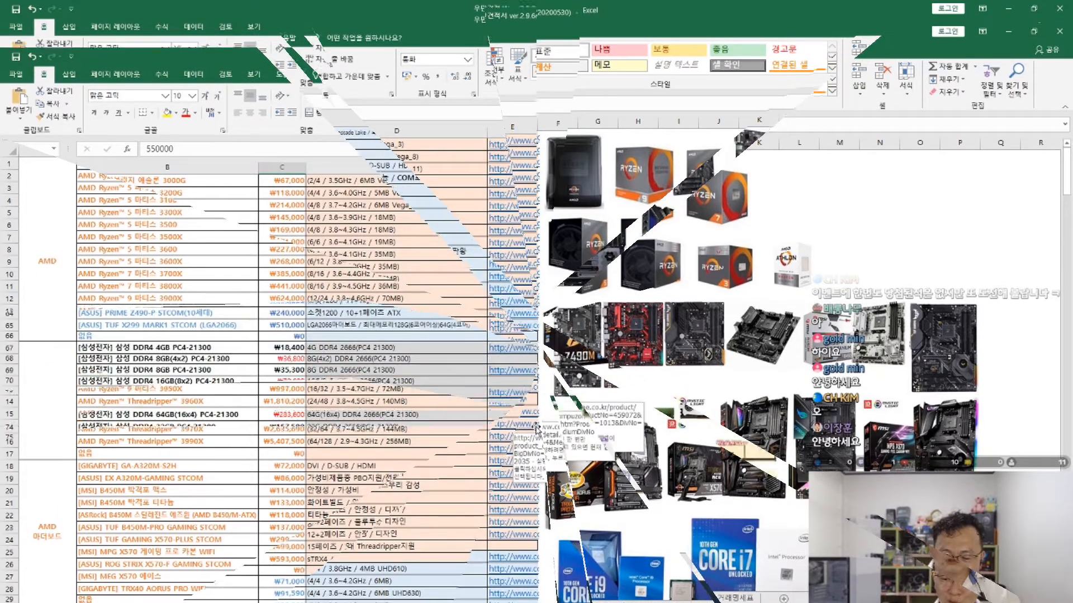
Step: Look through the whole 부품단가 price list from the CPUs to 추가품목 and return to the 견적양식 sheet
scroll(691, 306, "down", 14)
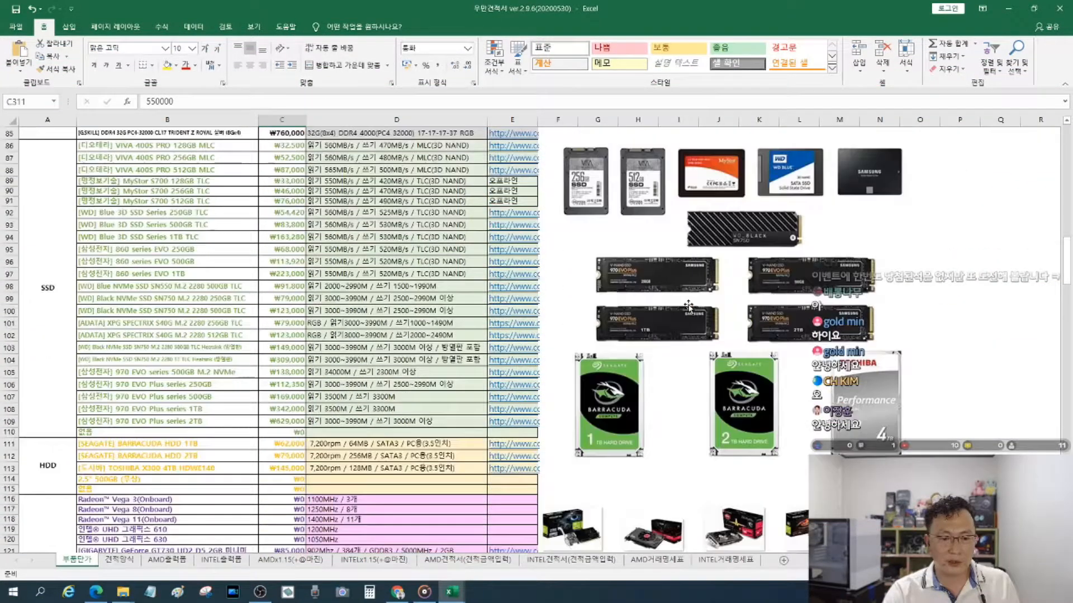
scroll(688, 306, "down", 15)
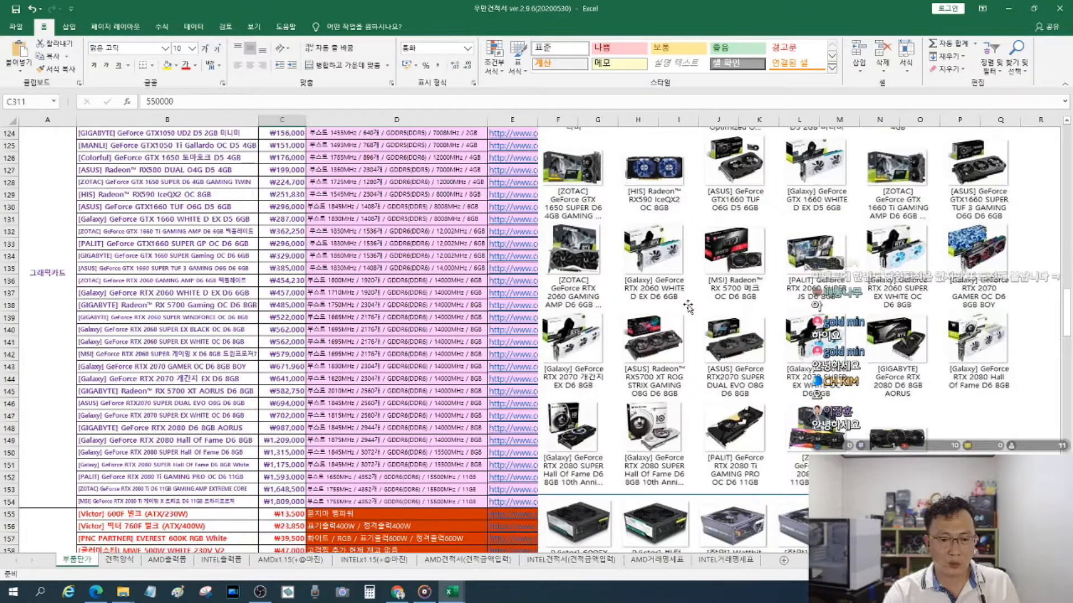
scroll(689, 307, "down", 15)
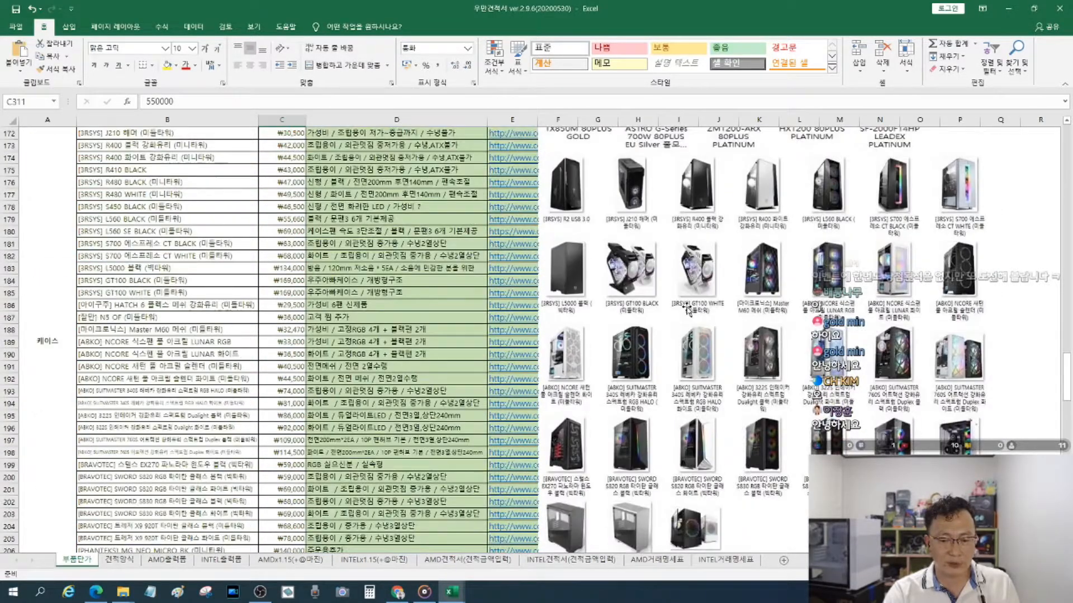
scroll(687, 307, "down", 14)
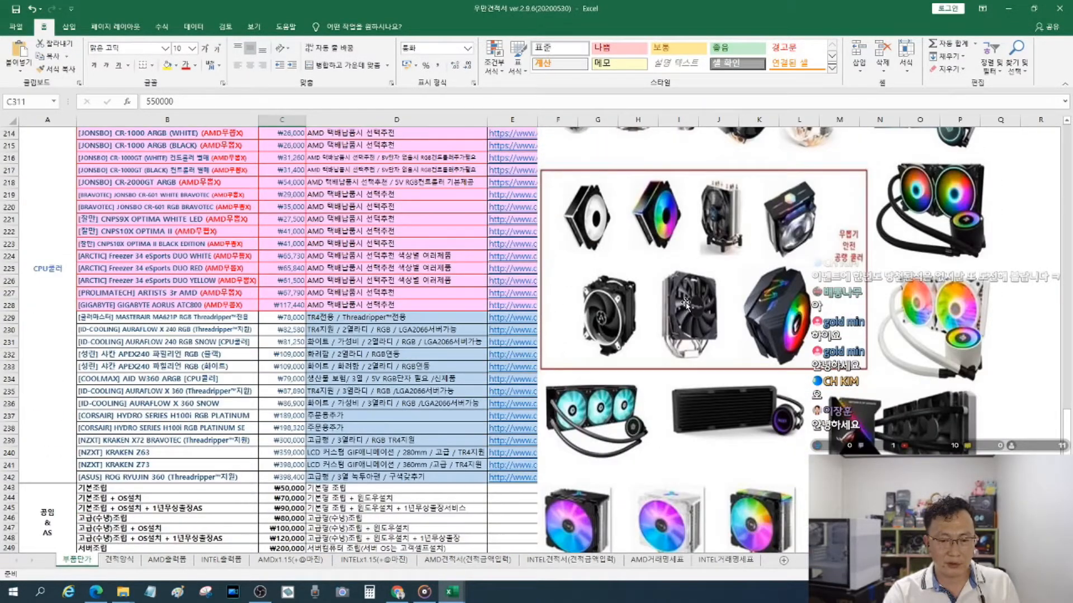
scroll(686, 306, "down", 12)
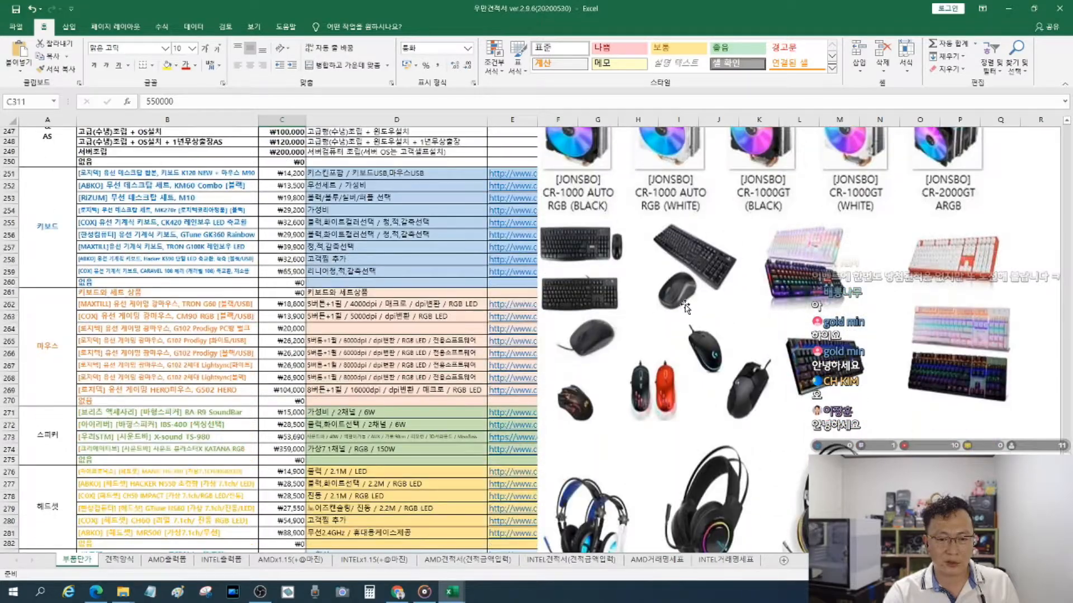
scroll(685, 306, "down", 4)
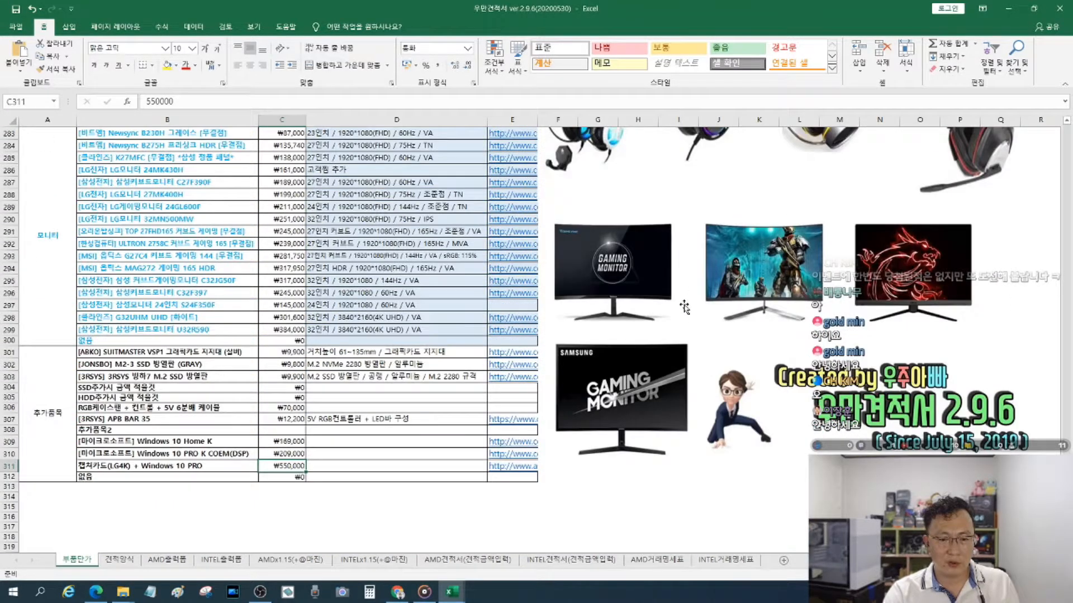
scroll(684, 306, "up", 20)
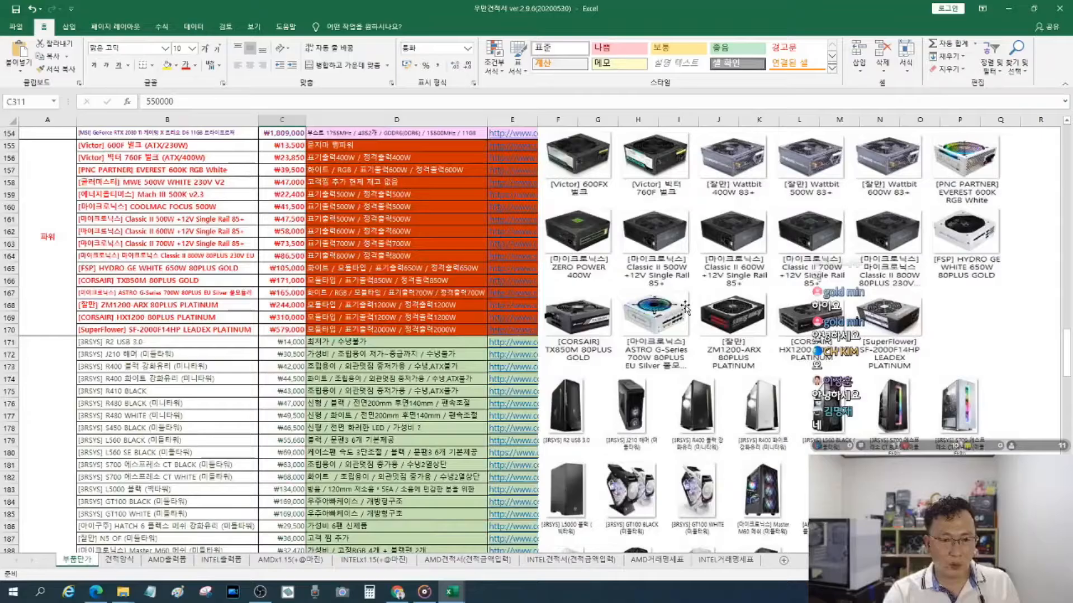
scroll(685, 306, "up", 20)
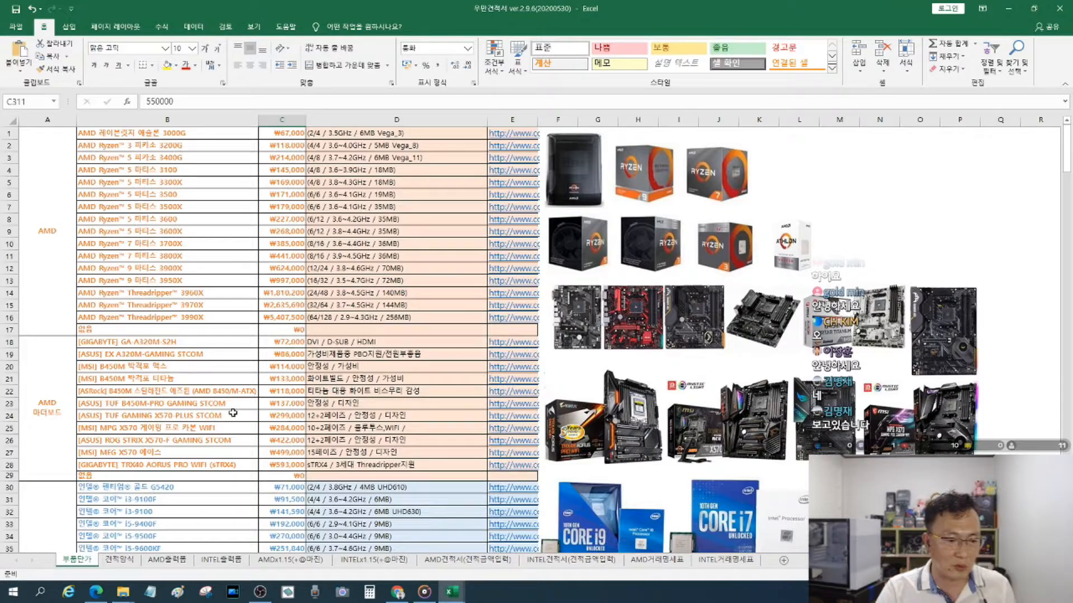
left_click(123, 565)
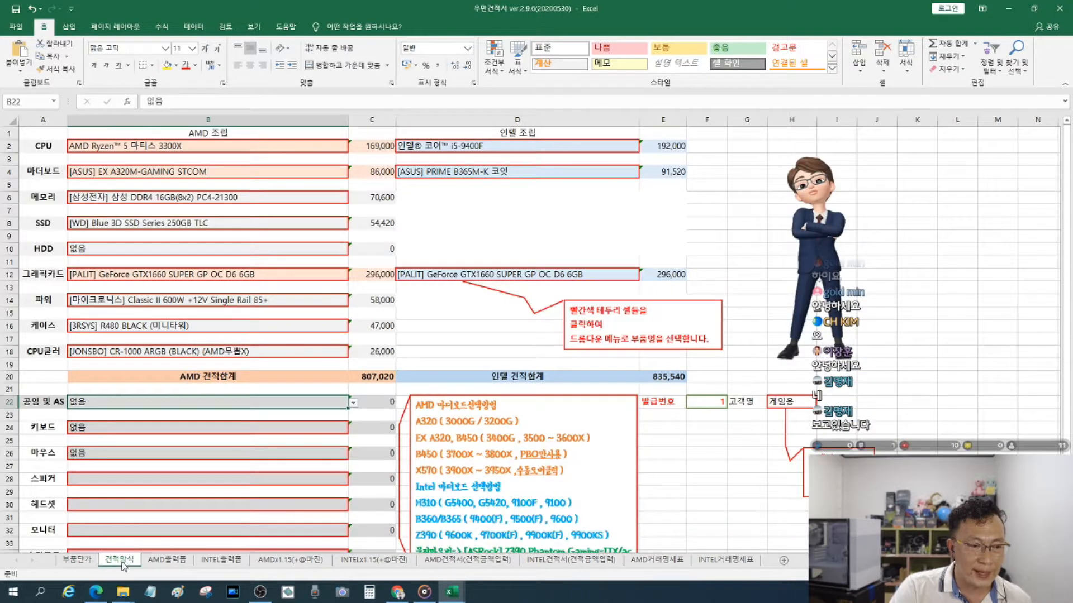
Step: Look through the AMD build's 그래픽카드 options on the 견적양식 sheet back to the first entry, keeping the current card
left_click(324, 273)
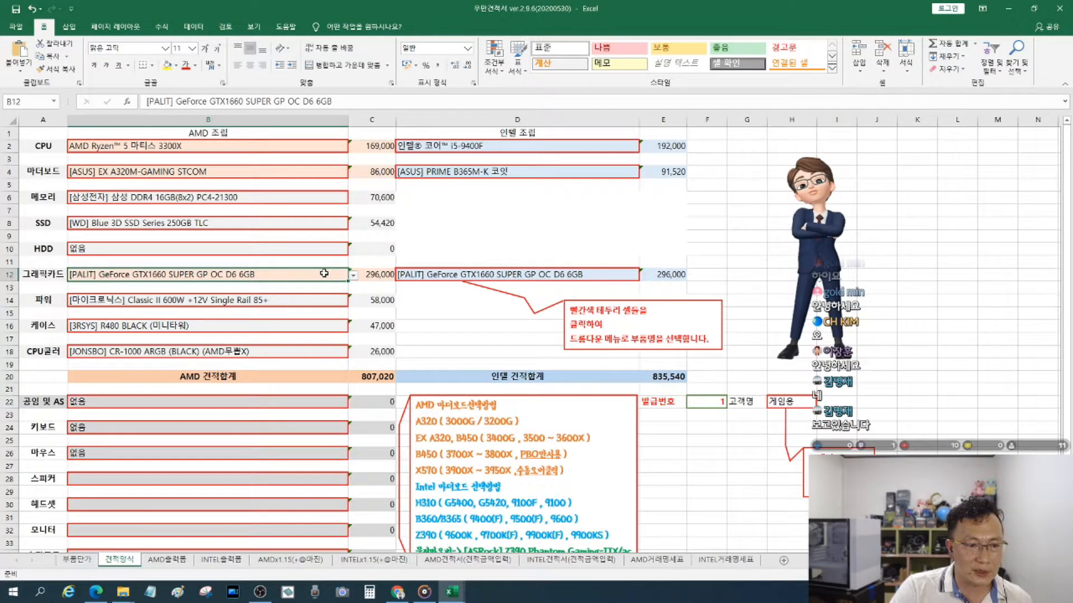
left_click(353, 276)
left_click_drag(351, 321, 353, 292)
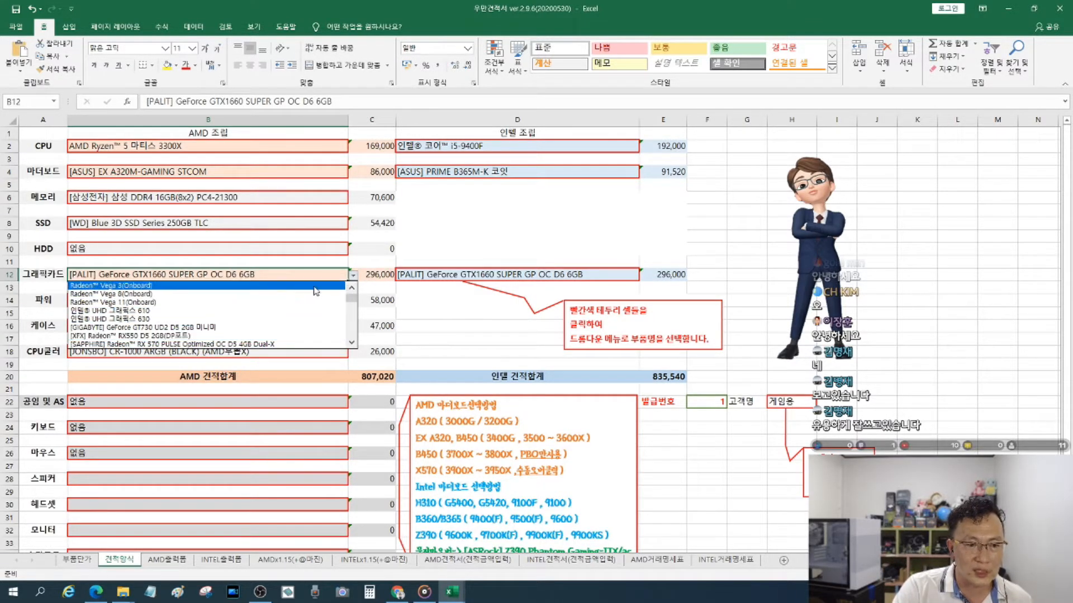
left_click(354, 278)
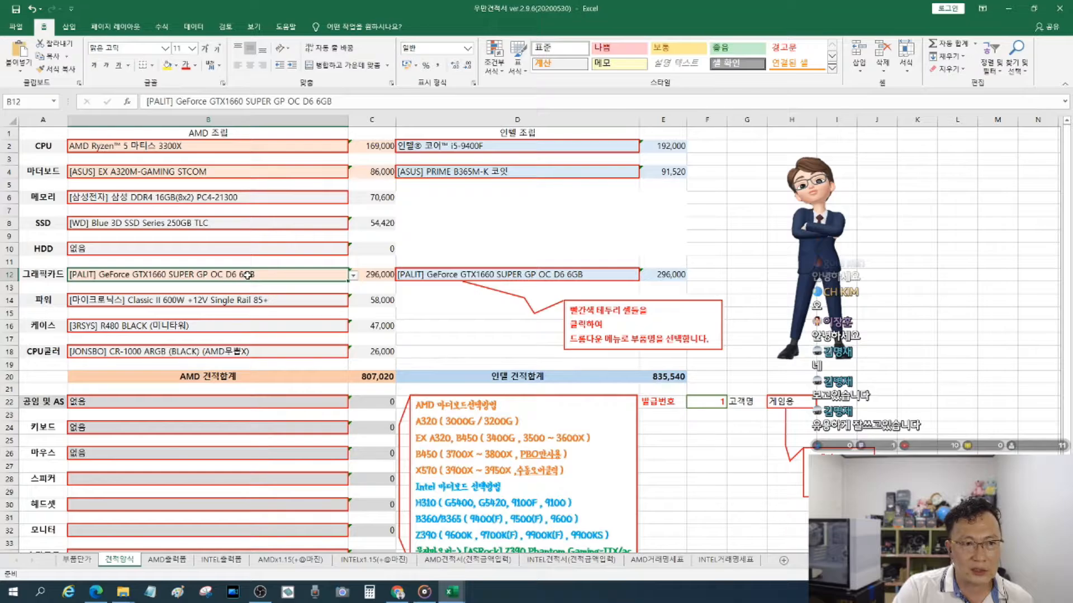
Step: Reselect 부품단가!$B$116:$B$154 as the source of the AMD 그래픽카드 cell's list validation and check the resulting option list
left_click(190, 29)
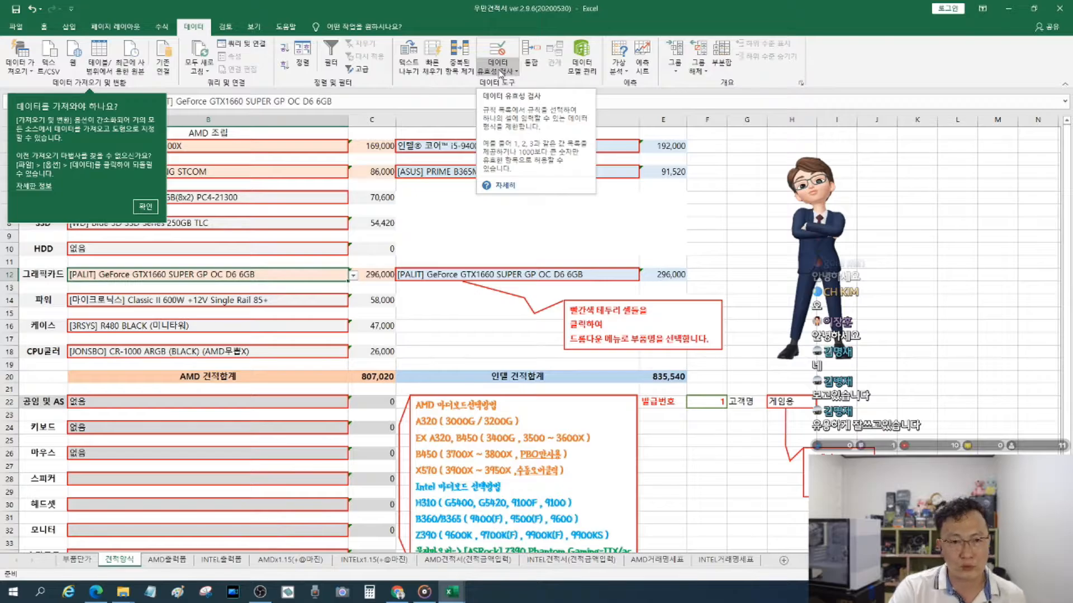
left_click(500, 72)
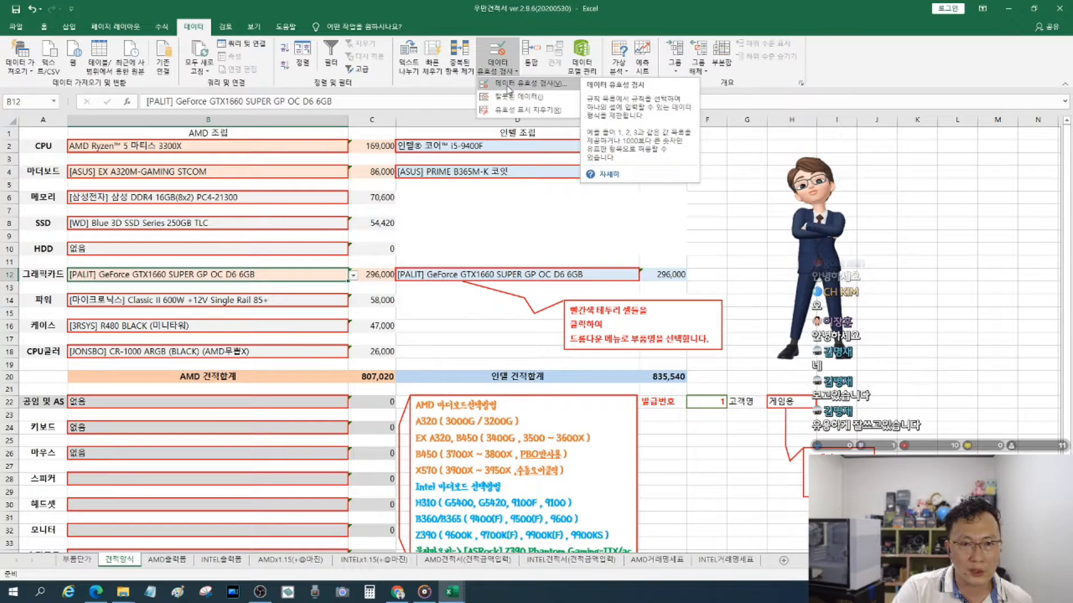
left_click(509, 83)
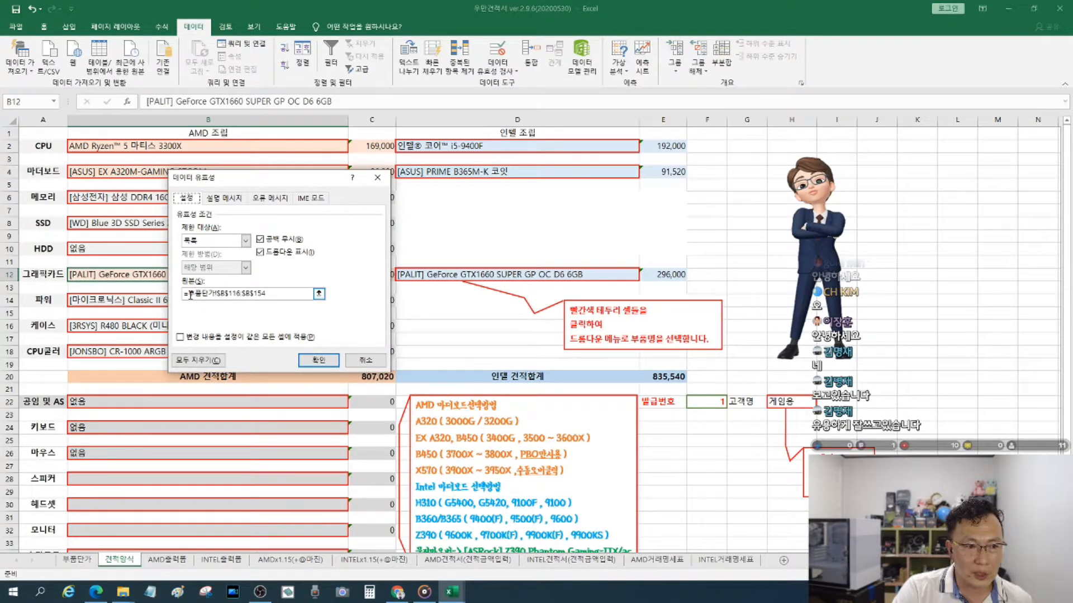
left_click_drag(190, 295, 263, 296)
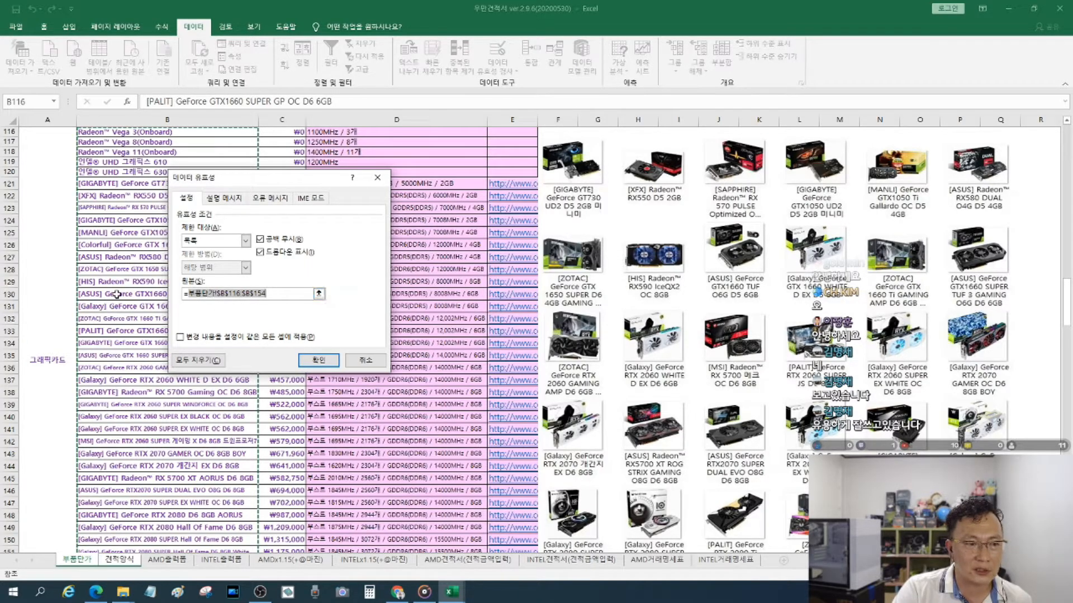
scroll(118, 294, "up", 3)
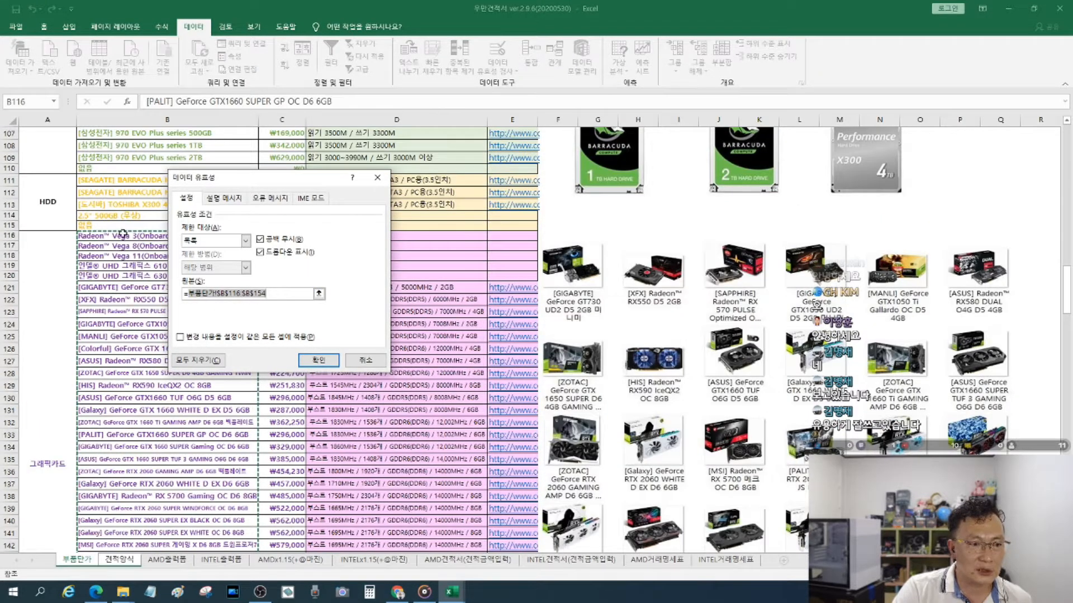
left_click(121, 236)
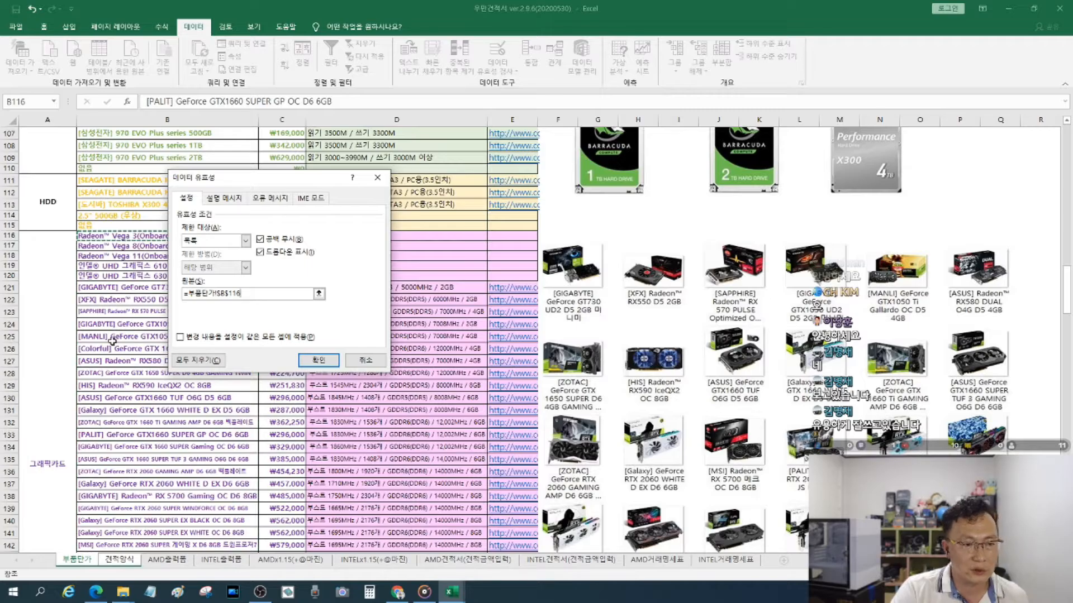
scroll(112, 358, "down", 7)
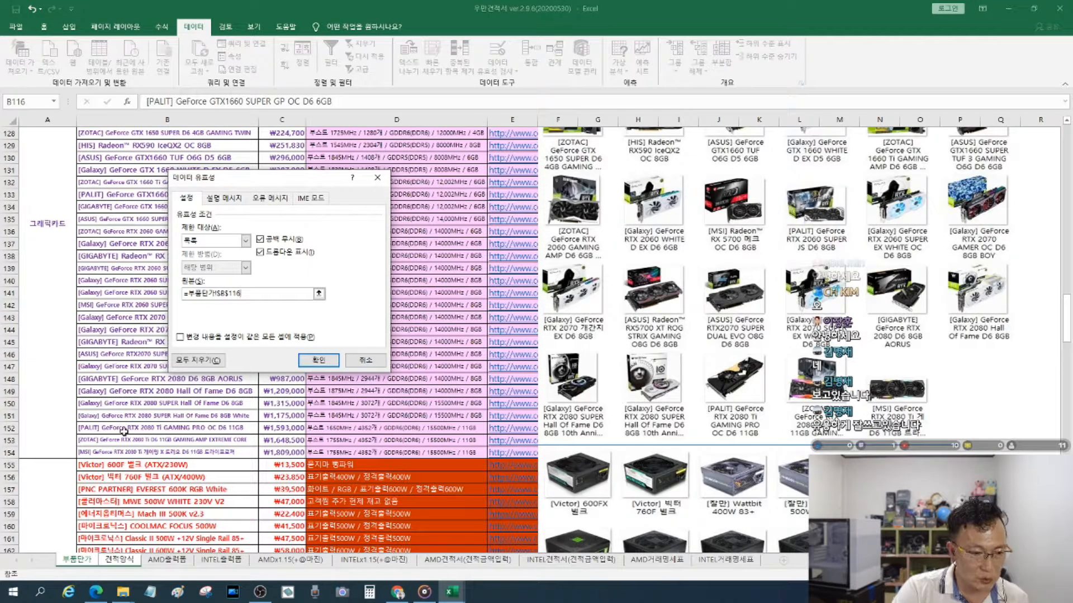
left_click(138, 452, "shift")
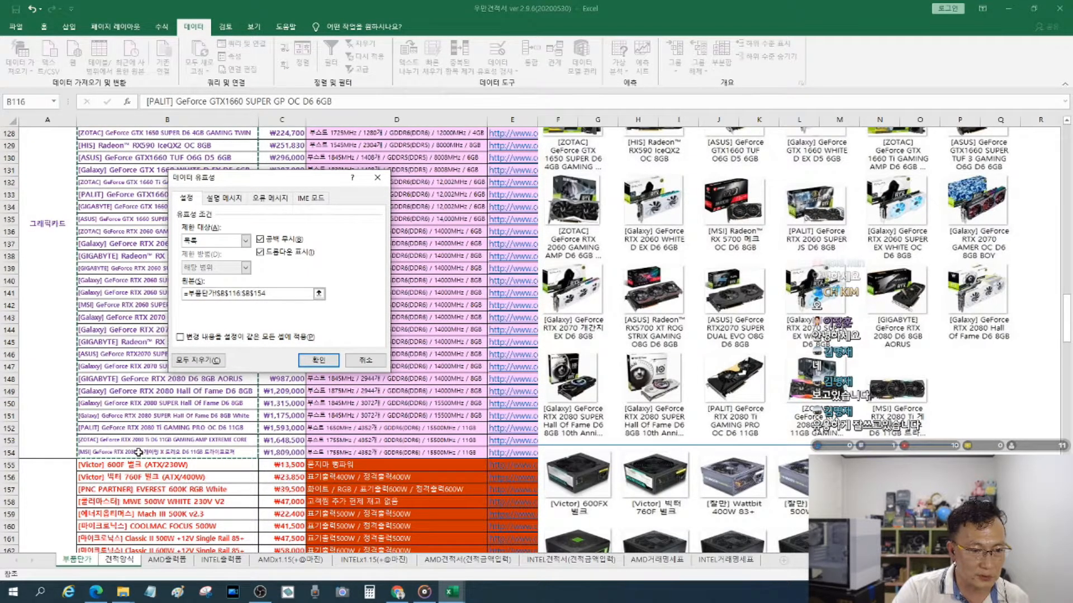
left_click(320, 361)
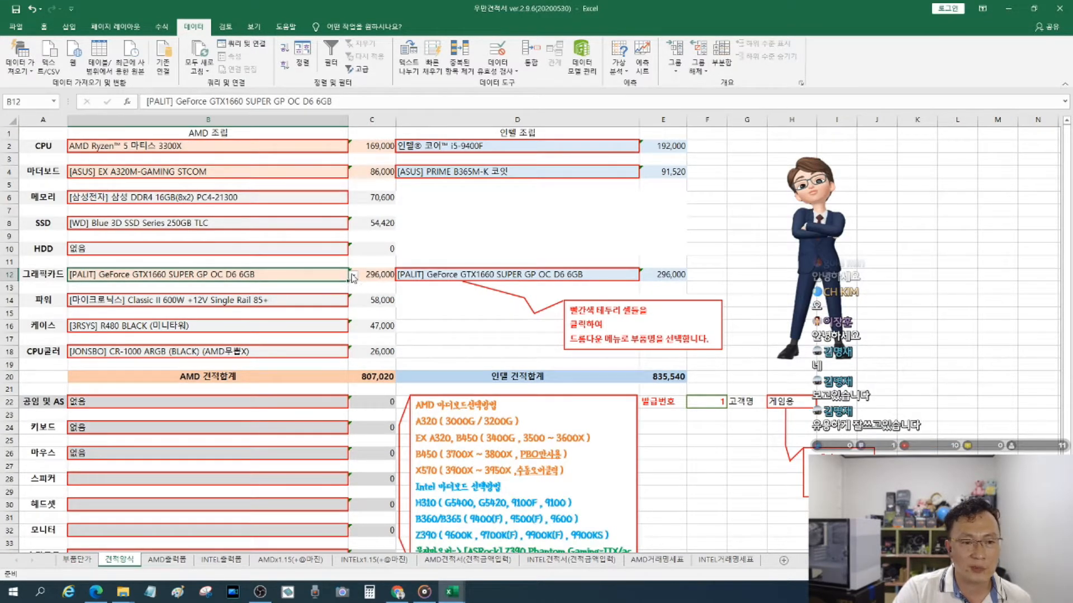
left_click(353, 276)
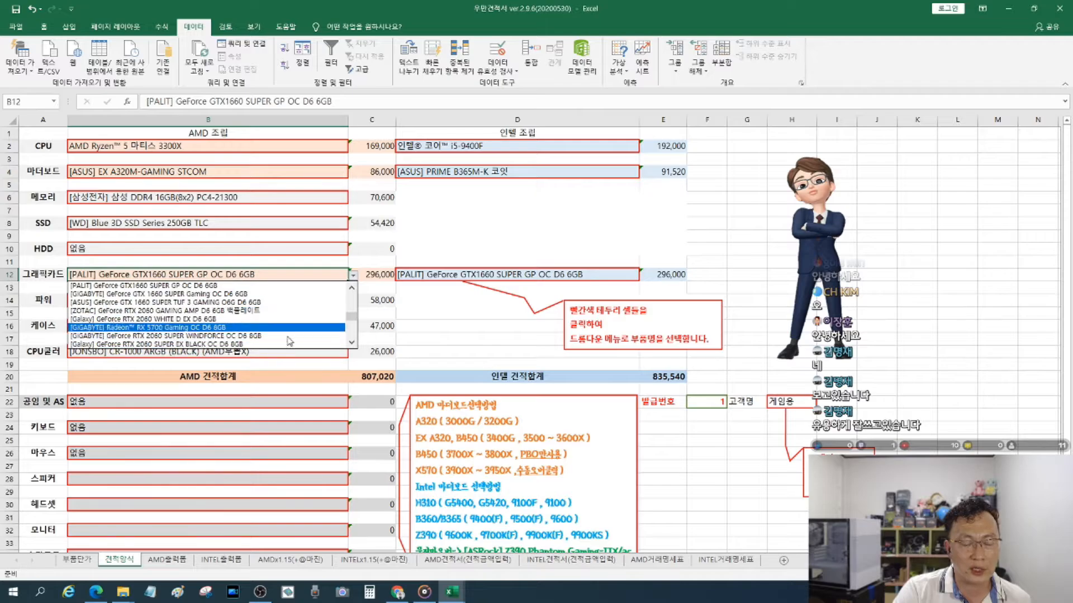
left_click(354, 276)
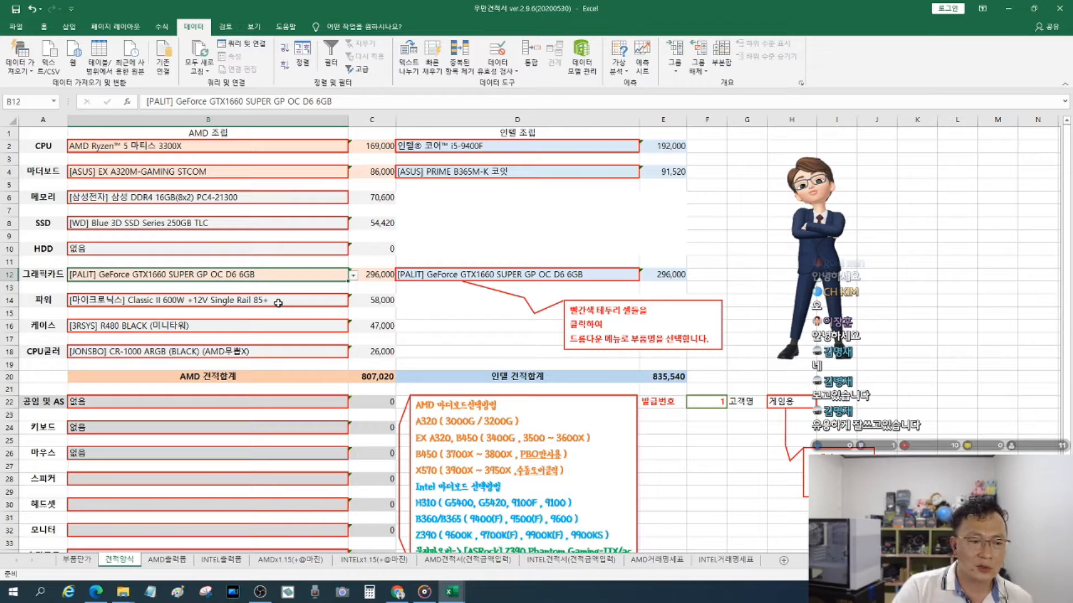
Step: Look through the 그래픽카드, 파워 and 케이스 sections of the 부품단가 price list and return to the 견적양식 sheet
left_click(76, 561)
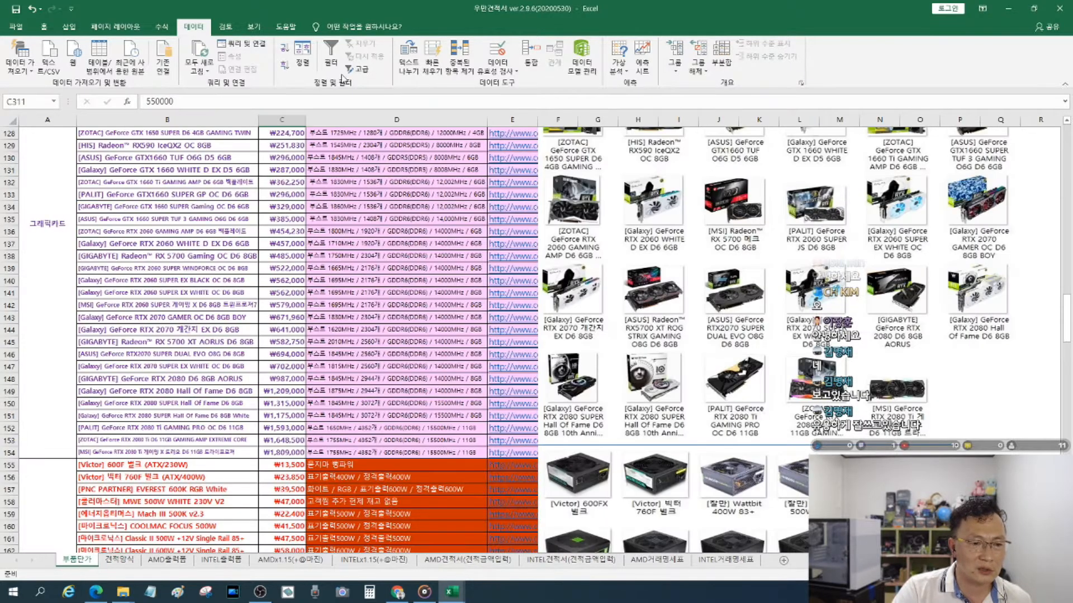
scroll(282, 373, "down", 7)
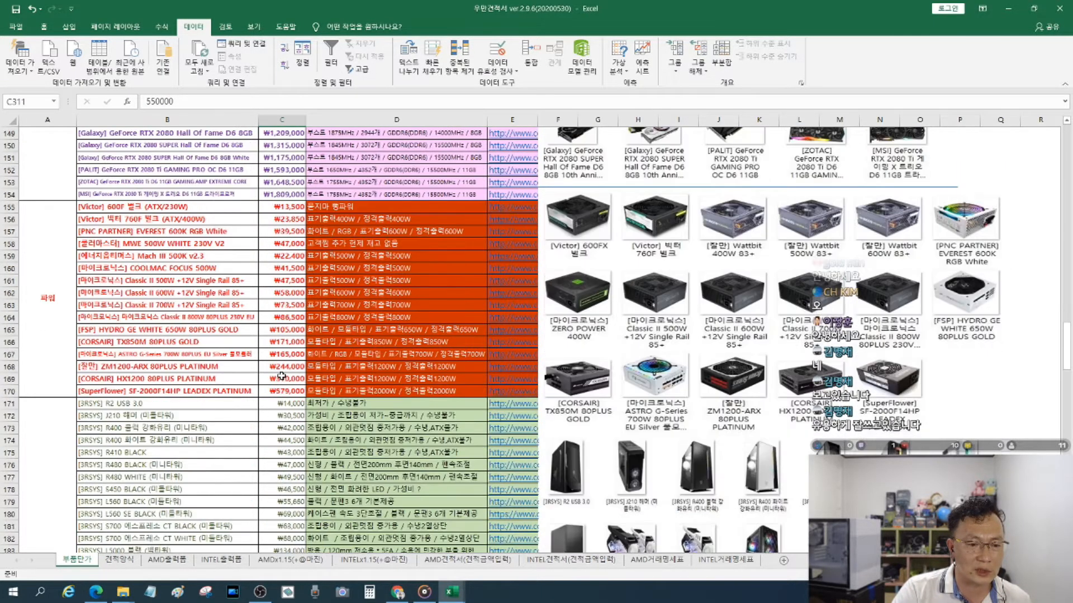
scroll(282, 375, "down", 3)
scroll(282, 375, "up", 3)
scroll(282, 375, "down", 6)
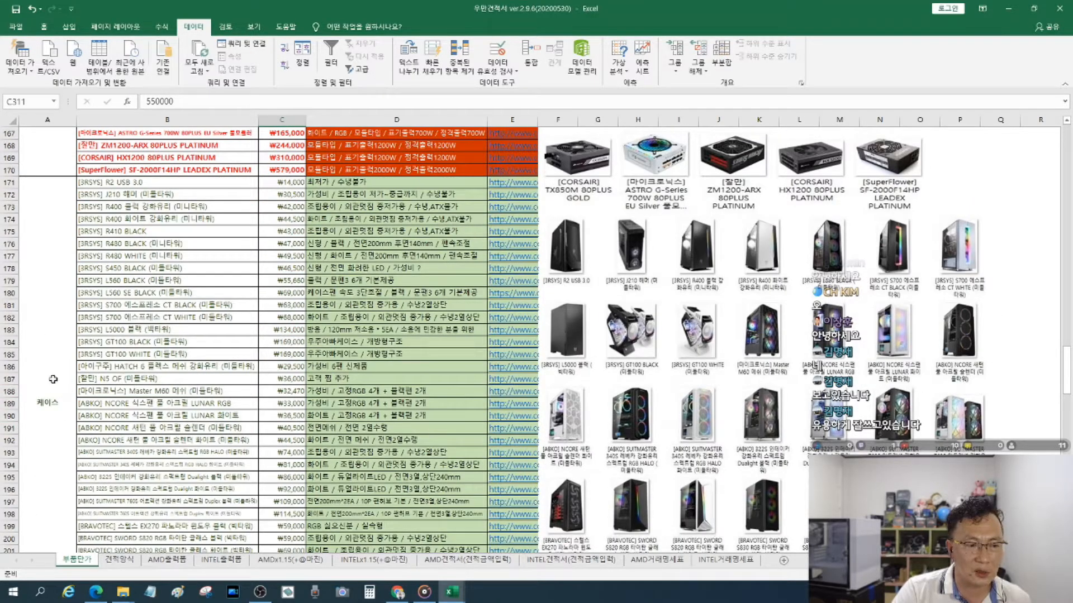
left_click(131, 564)
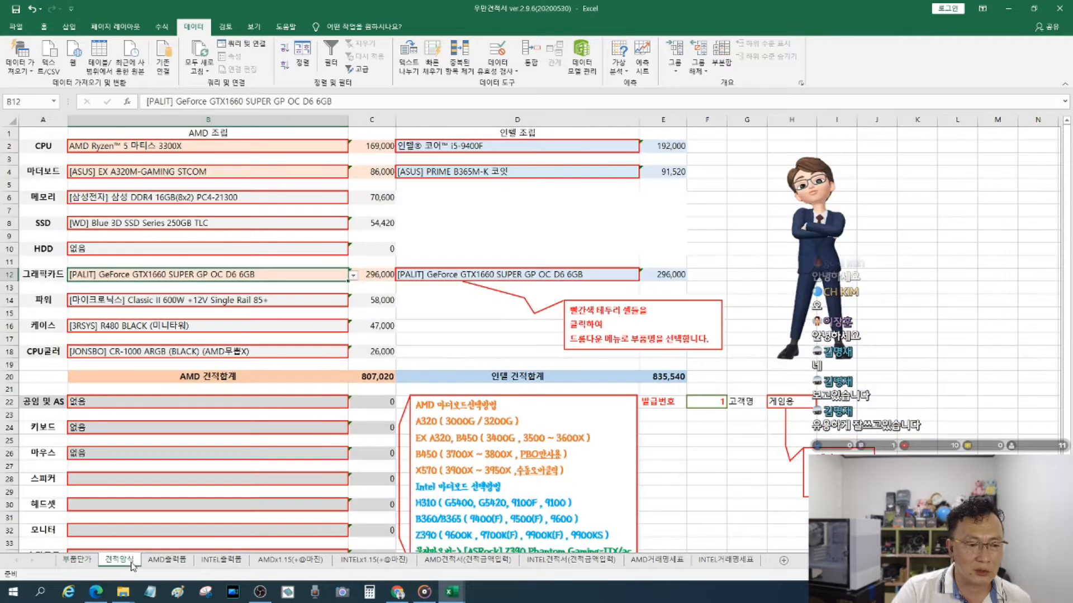
Step: Check the 그래픽카드 option lists of both the AMD and Intel builds from their first entries without changing the selected cards
left_click(353, 276)
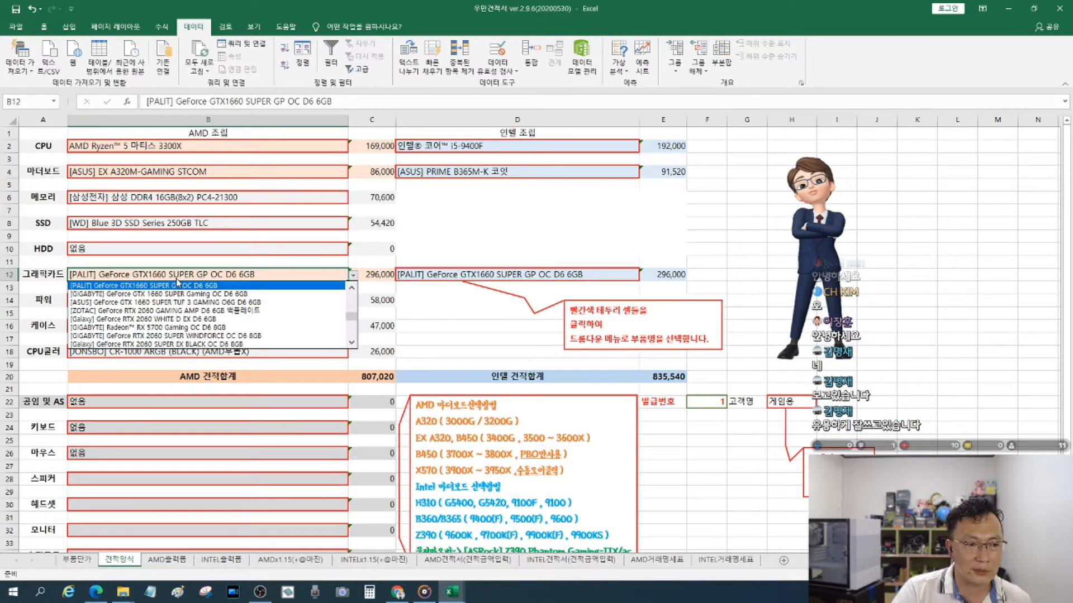
left_click_drag(353, 317, 351, 293)
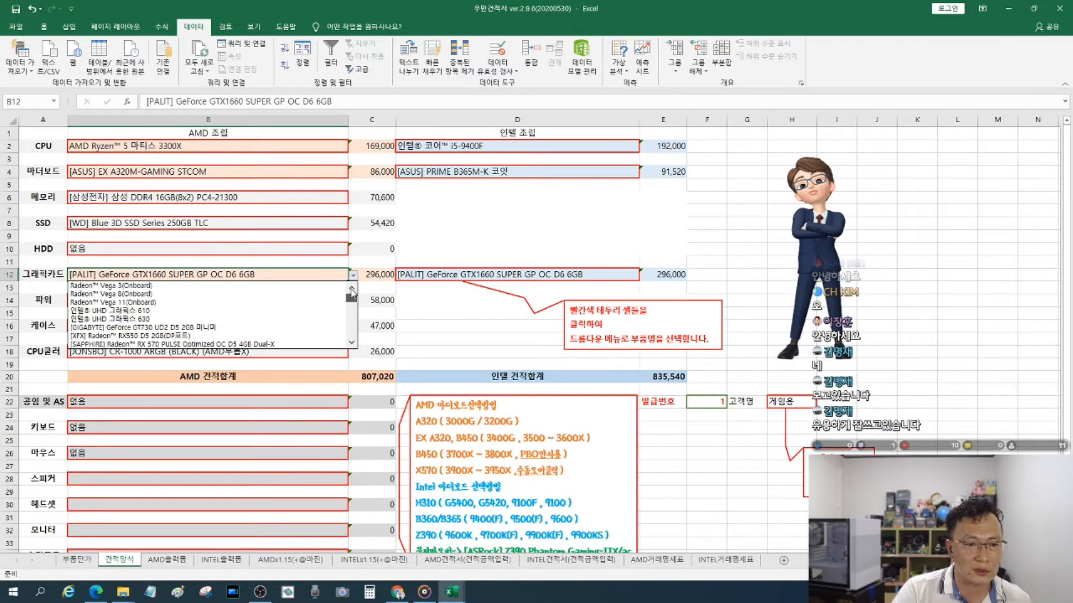
left_click(353, 275)
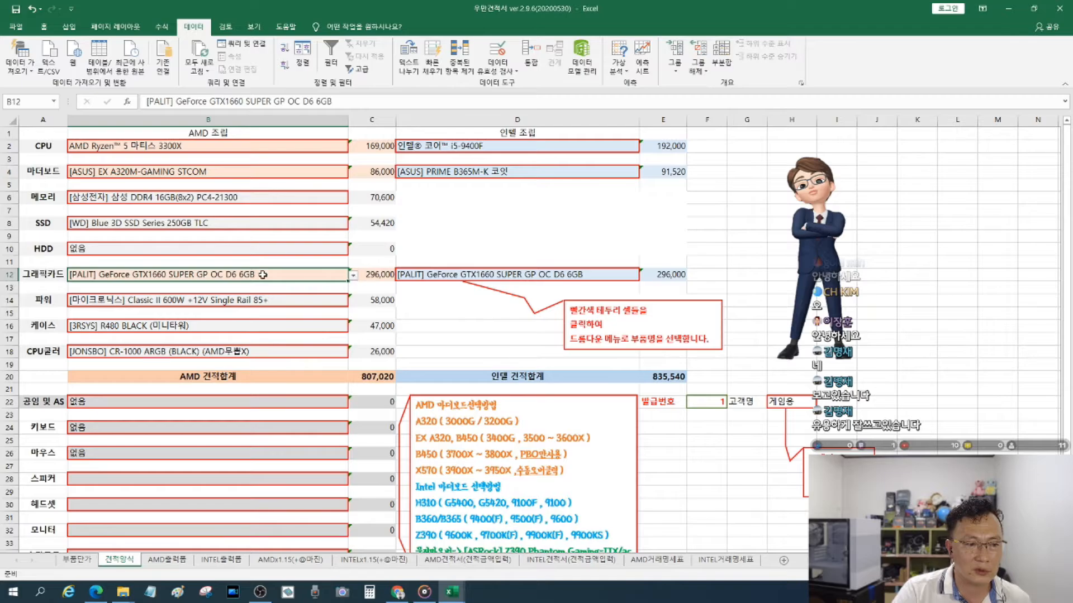
left_click(628, 275)
left_click(645, 276)
left_click_drag(644, 322, 643, 296)
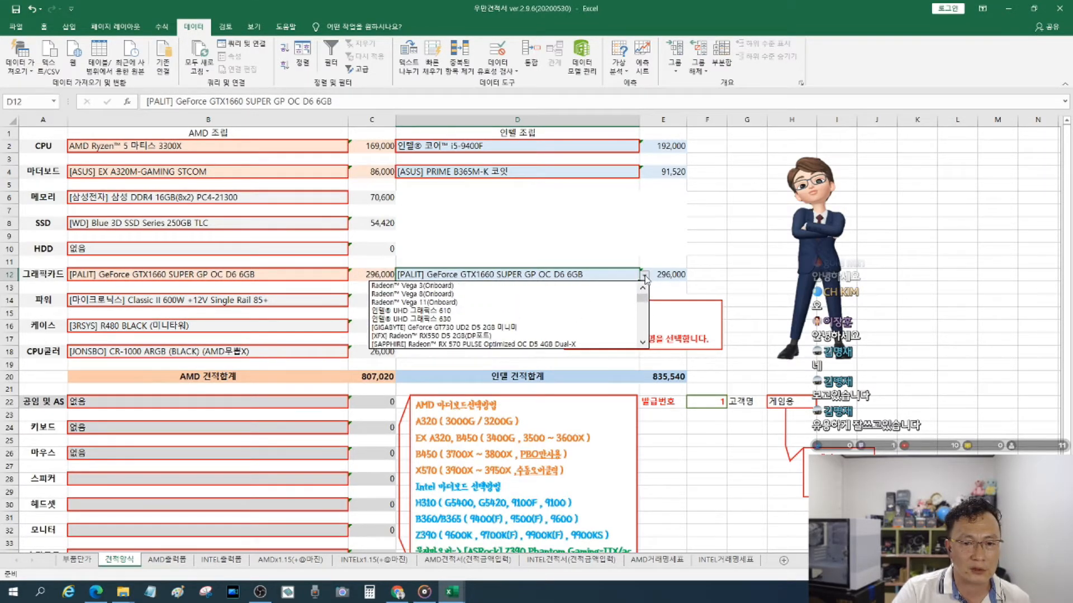
left_click(644, 277)
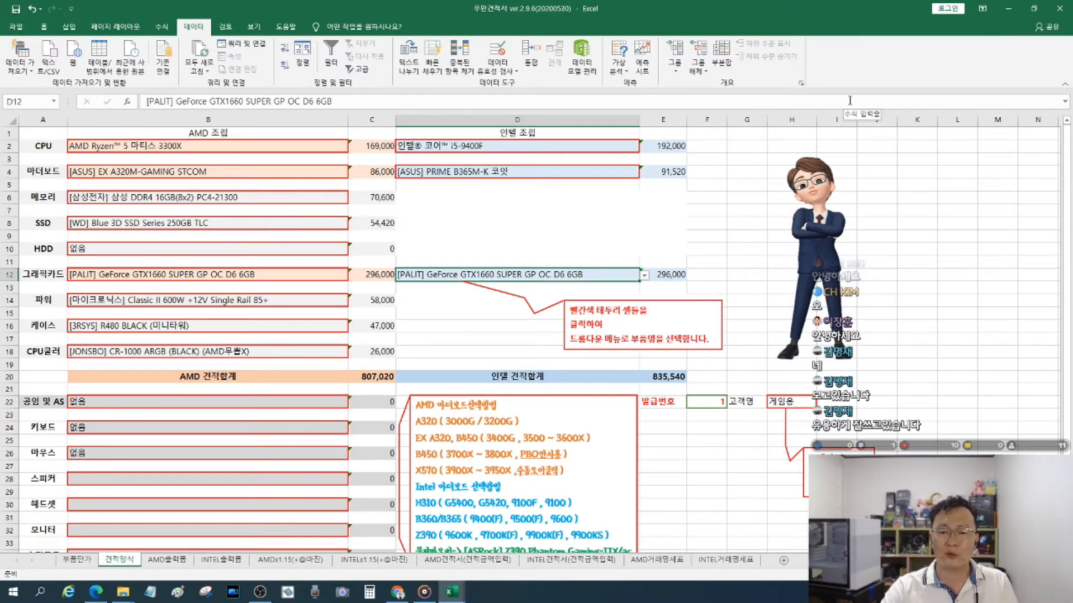
Step: Close the 우만견적서 2.9.6 workbook and return to the live broadcast plan workbook
left_click(1059, 6)
left_click(498, 317)
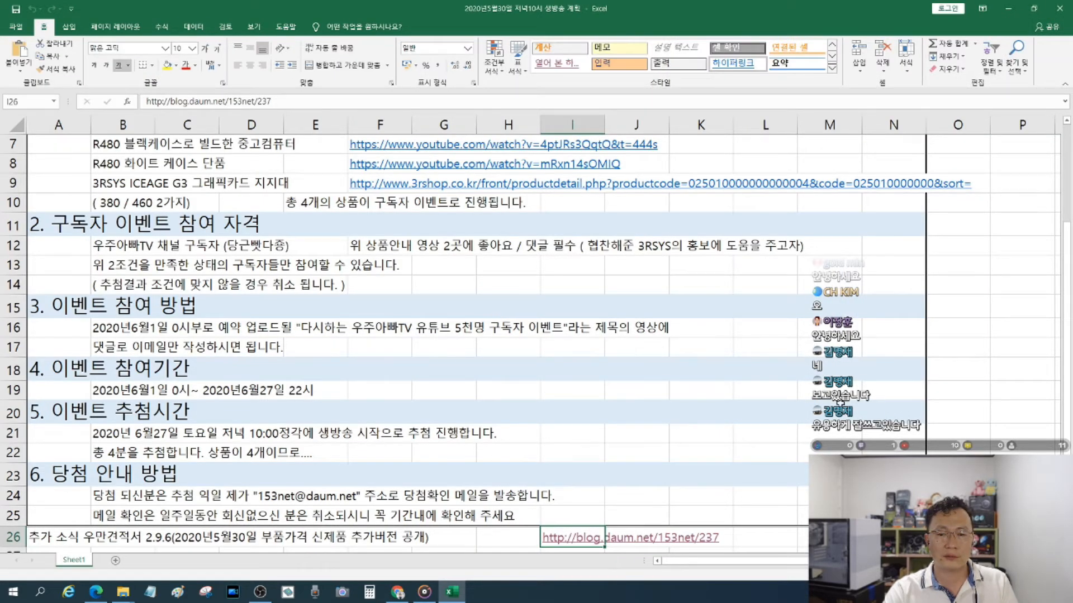